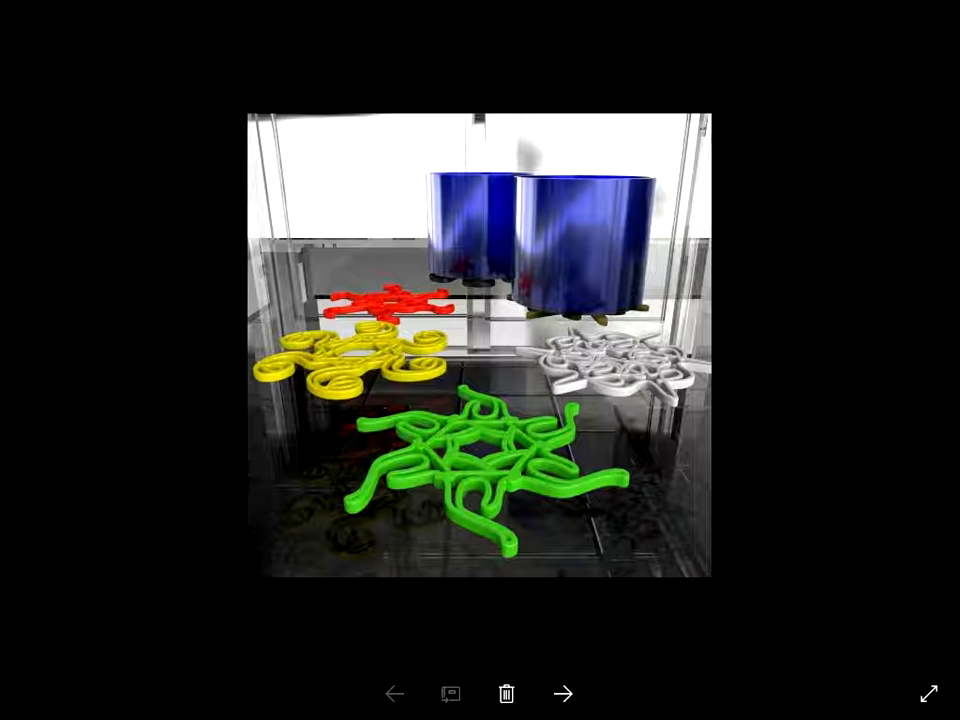
# Switch to Fluid Designer and open the Patterns - Alphabet Hindi Font category of the group library.
pyautogui.click(535, 708)
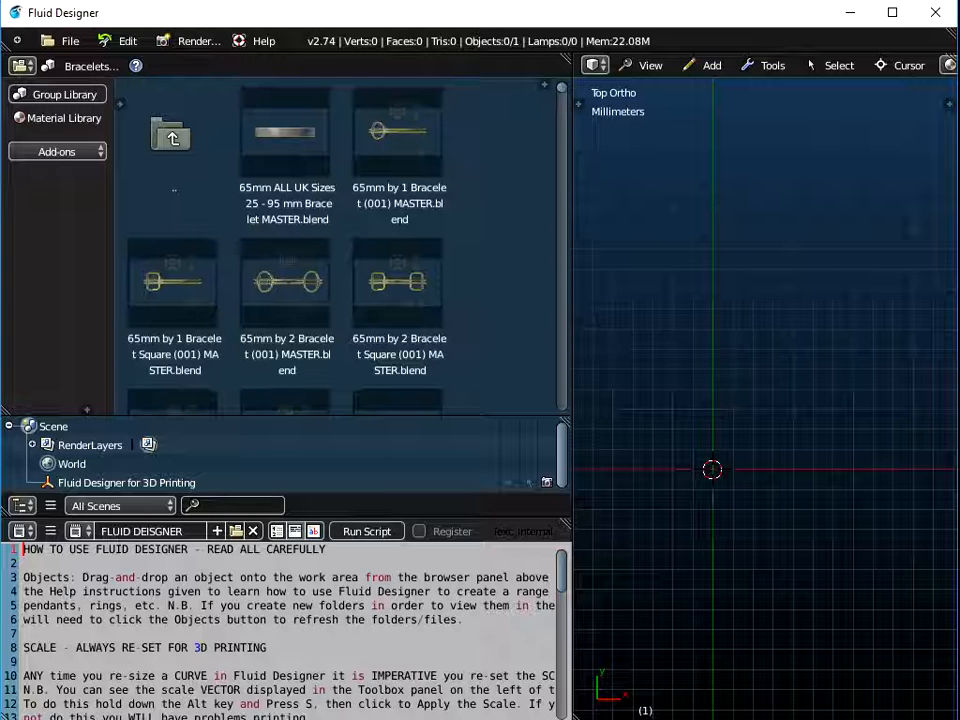
pyautogui.click(88, 68)
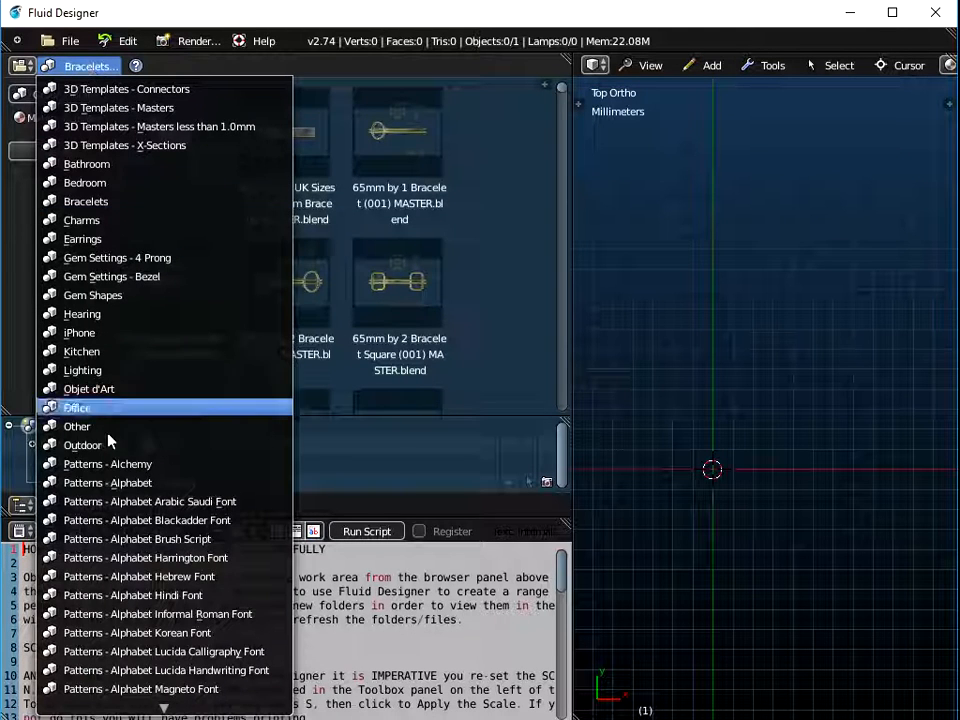
pyautogui.click(122, 598)
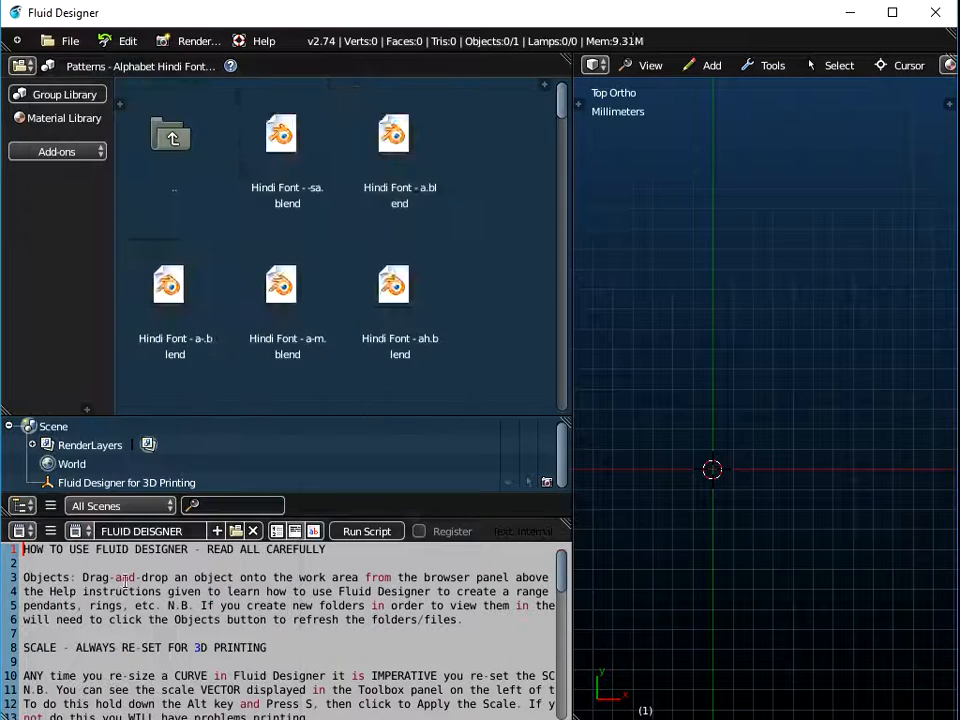
# Find the Hindi Font - ai letter in the library and bring it into the work area.
pyautogui.scroll(-3, 375, 143)
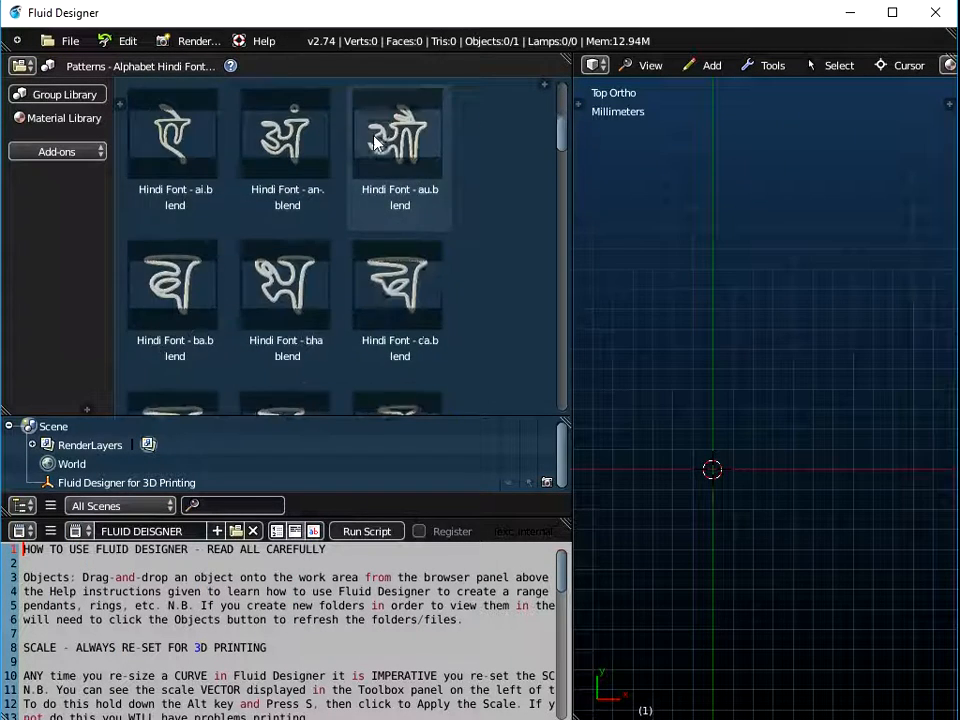
pyautogui.scroll(1, 375, 143)
pyautogui.scroll(3, 375, 143)
pyautogui.scroll(-2, 375, 143)
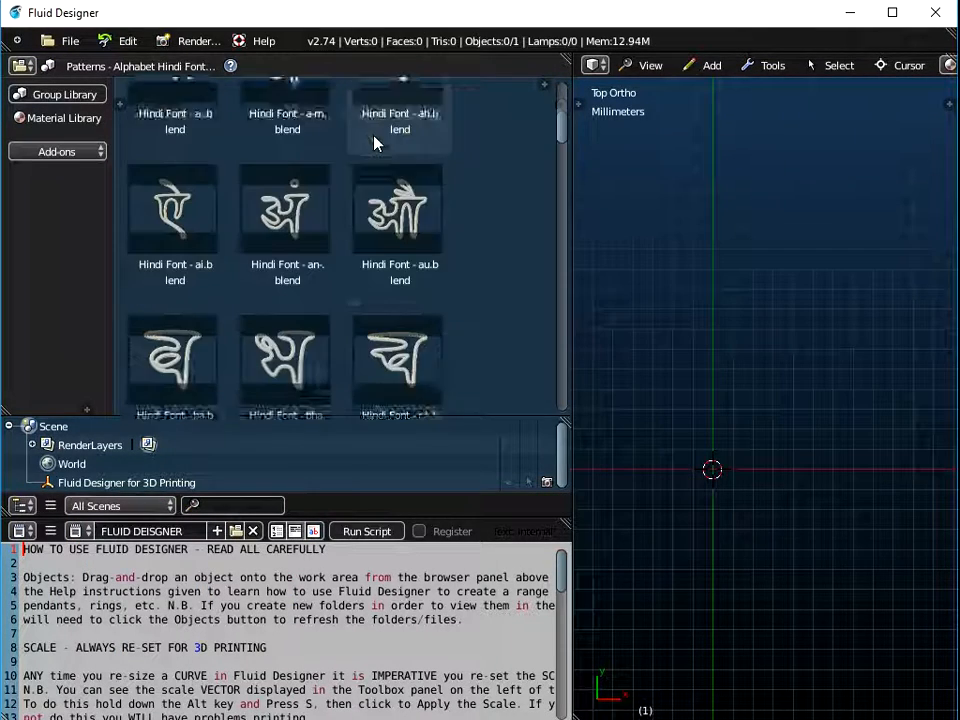
pyautogui.scroll(1, 375, 143)
pyautogui.scroll(1, 375, 143)
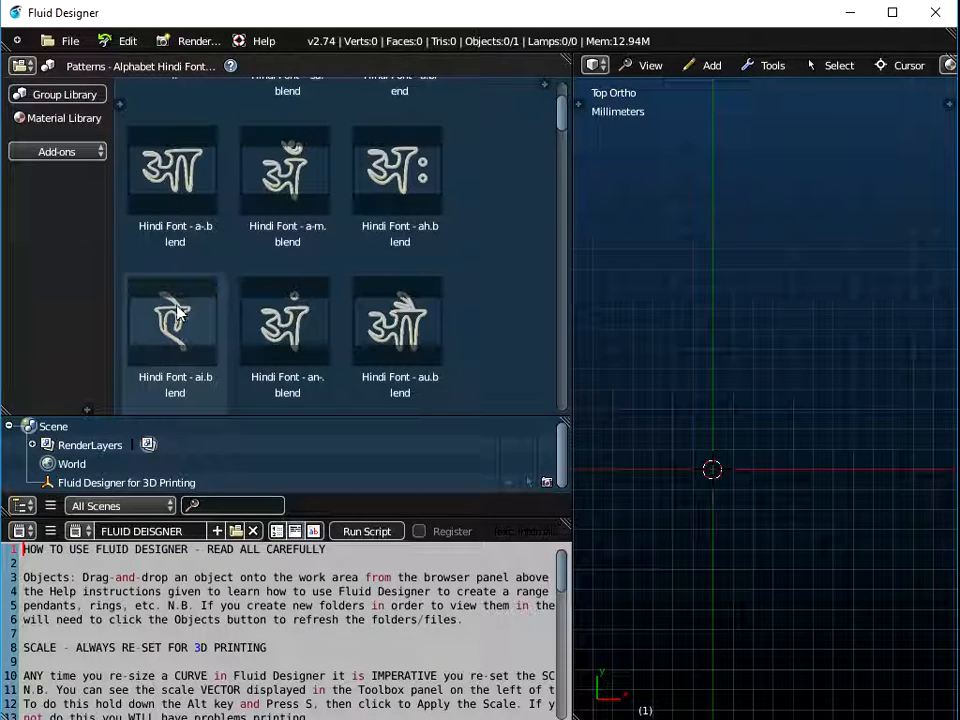
pyautogui.moveTo(170, 315); pyautogui.dragTo(616, 358)
pyautogui.scroll(-5, 499, 439)
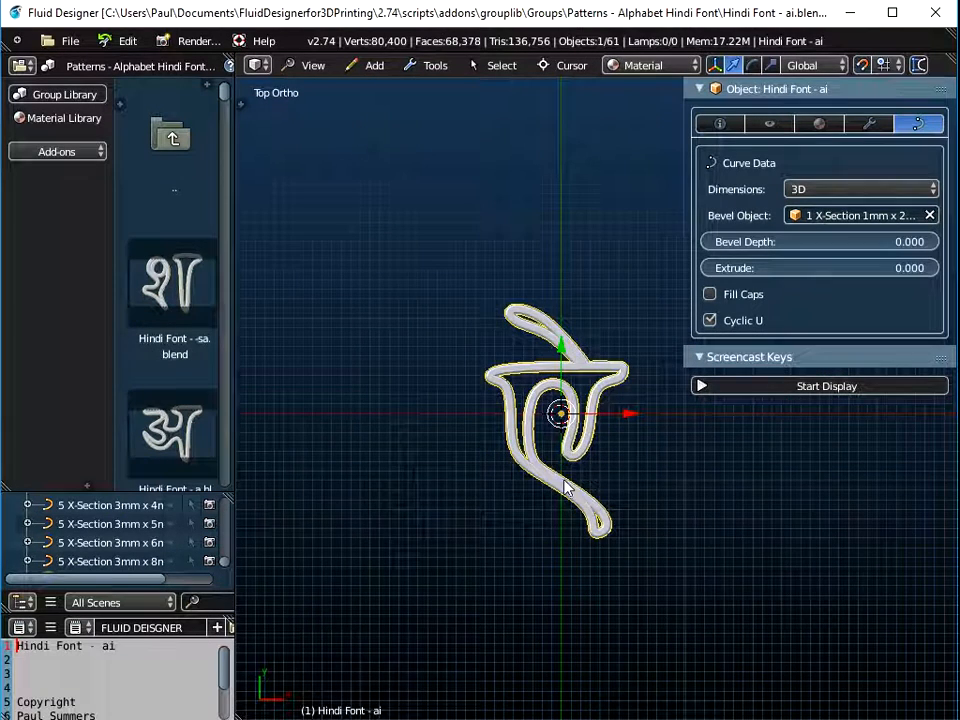
# Inspect the letter in 3D and check its bevel object and its overall X, Y and Z dimensions.
pyautogui.moveTo(566, 487); pyautogui.dragTo(568, 414, button='middle')
pyautogui.scroll(3, 583, 416)
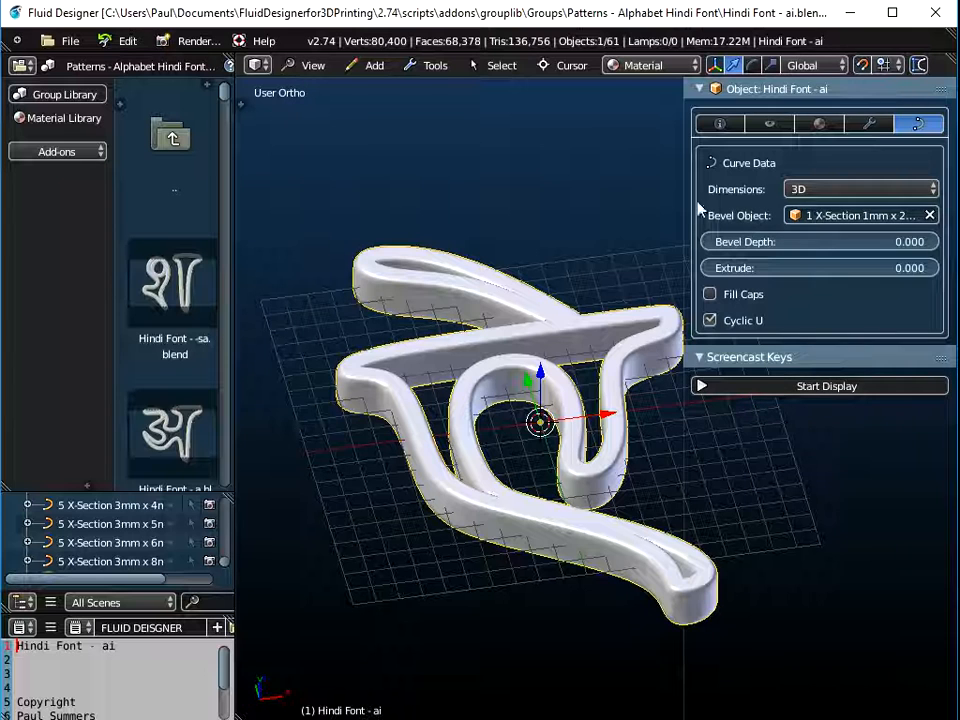
pyautogui.moveTo(700, 208); pyautogui.dragTo(624, 210)
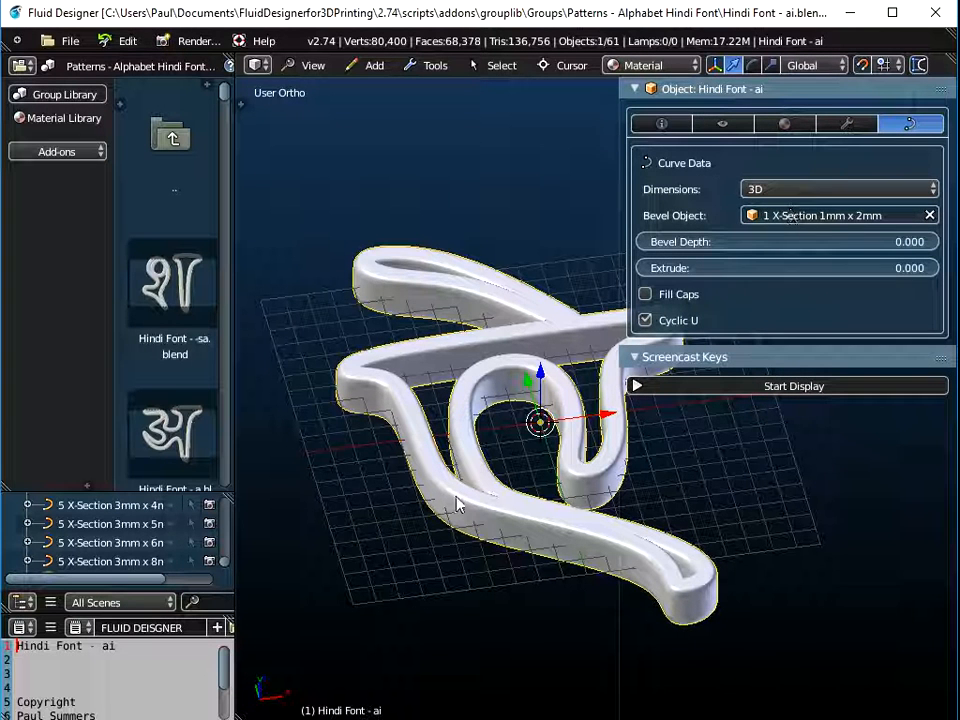
pyautogui.click(660, 124)
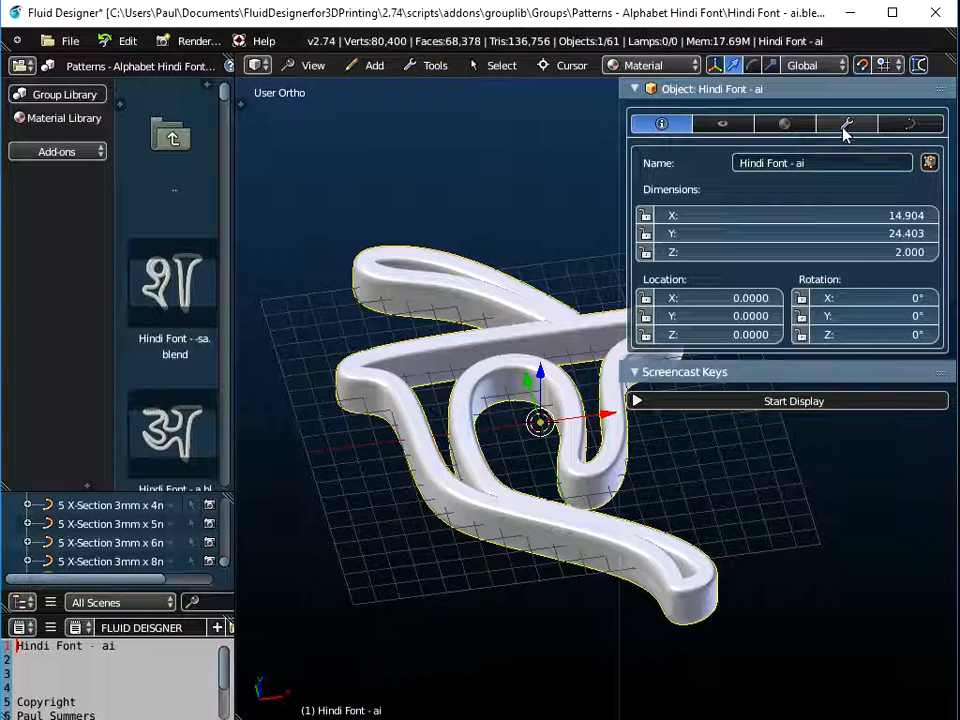
pyautogui.moveTo(618, 212); pyautogui.dragTo(751, 208)
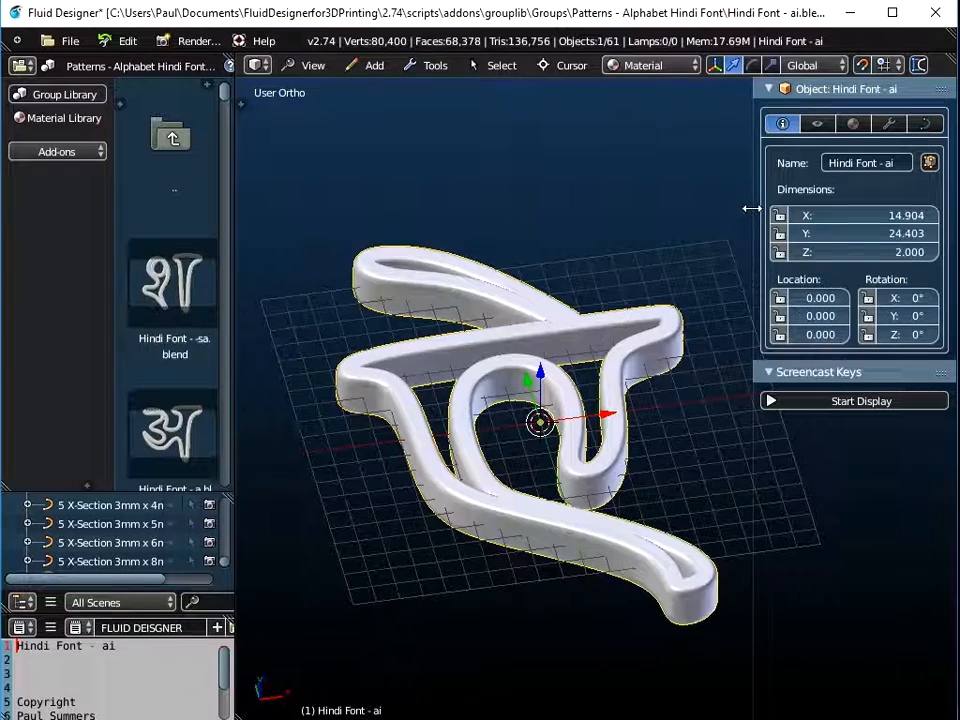
# In top view, move the letter along the Y axis to a location of about -16.
pyautogui.click(311, 65)
pyautogui.press('Escape')
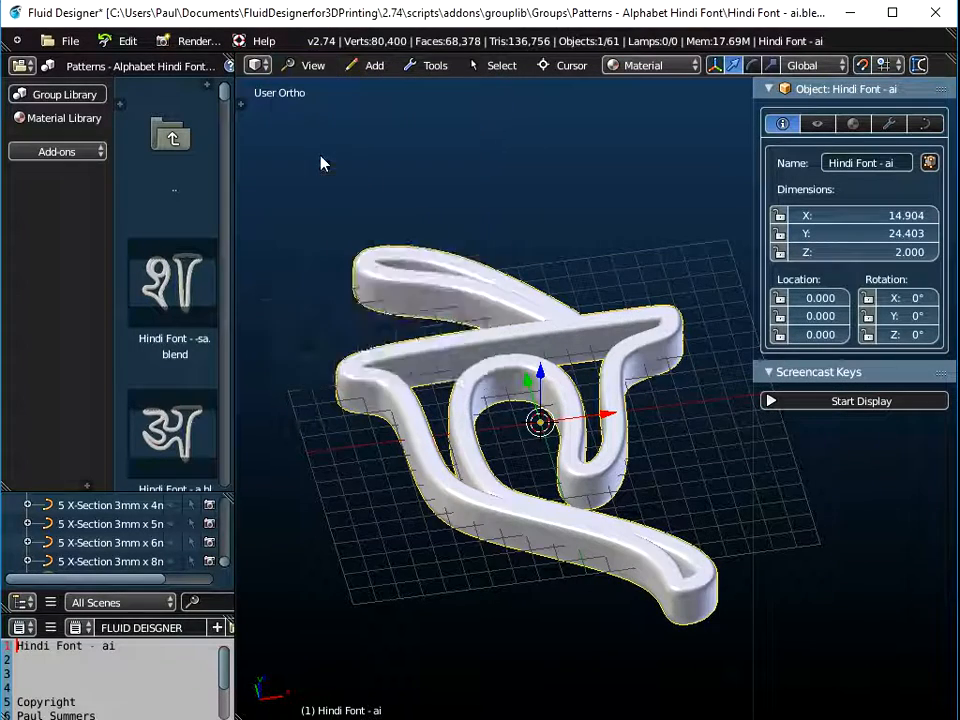
pyautogui.press('KP_7')
pyautogui.scroll(-4, 521, 313)
pyautogui.moveTo(521, 313); pyautogui.dragTo(530, 428)
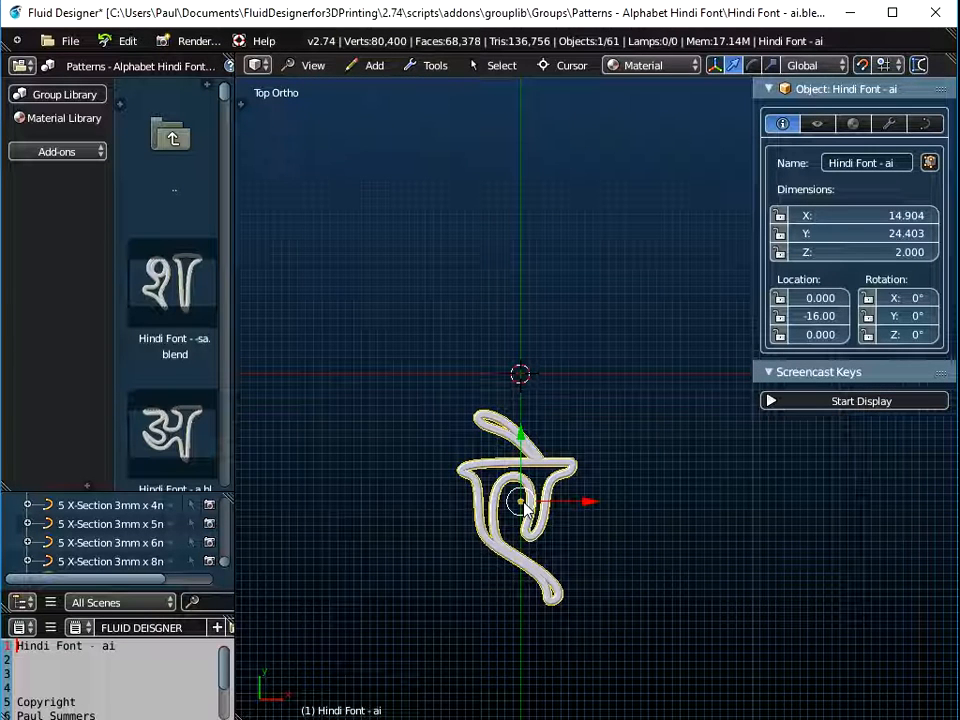
# Set the letter's origin to the 3D cursor at the centre of the grid.
pyautogui.click(436, 66)
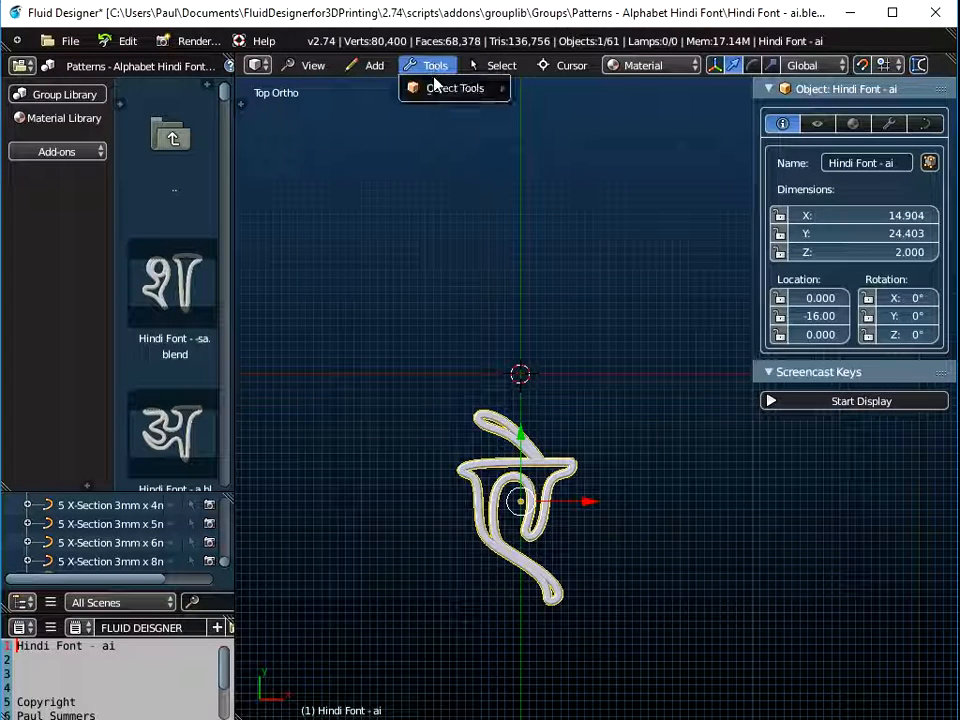
pyautogui.moveTo(435, 88)
pyautogui.moveTo(613, 180)
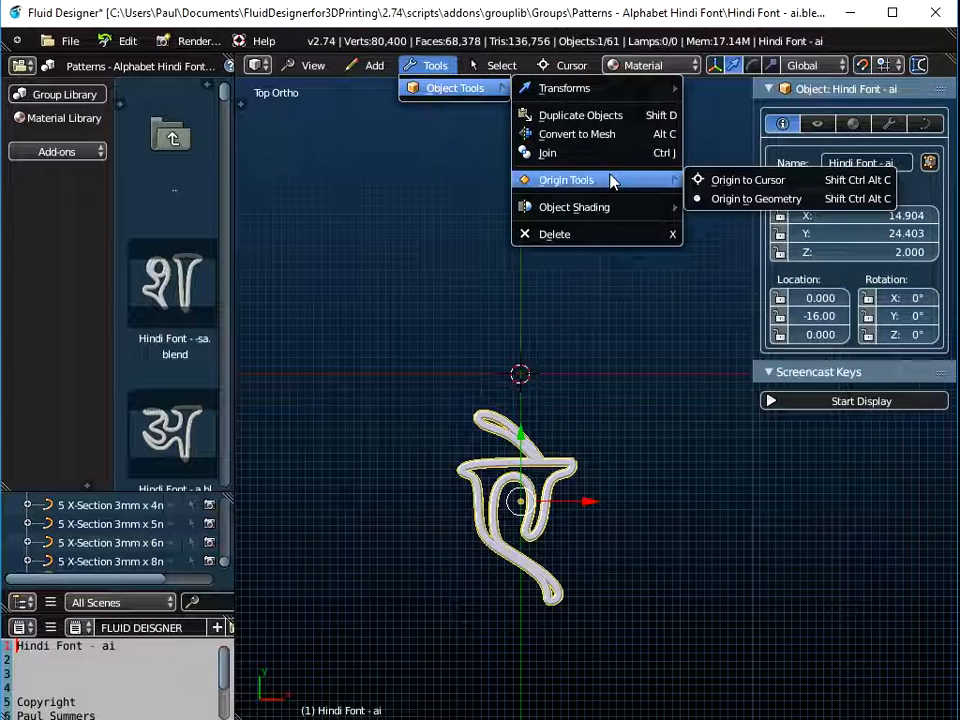
pyautogui.click(710, 180)
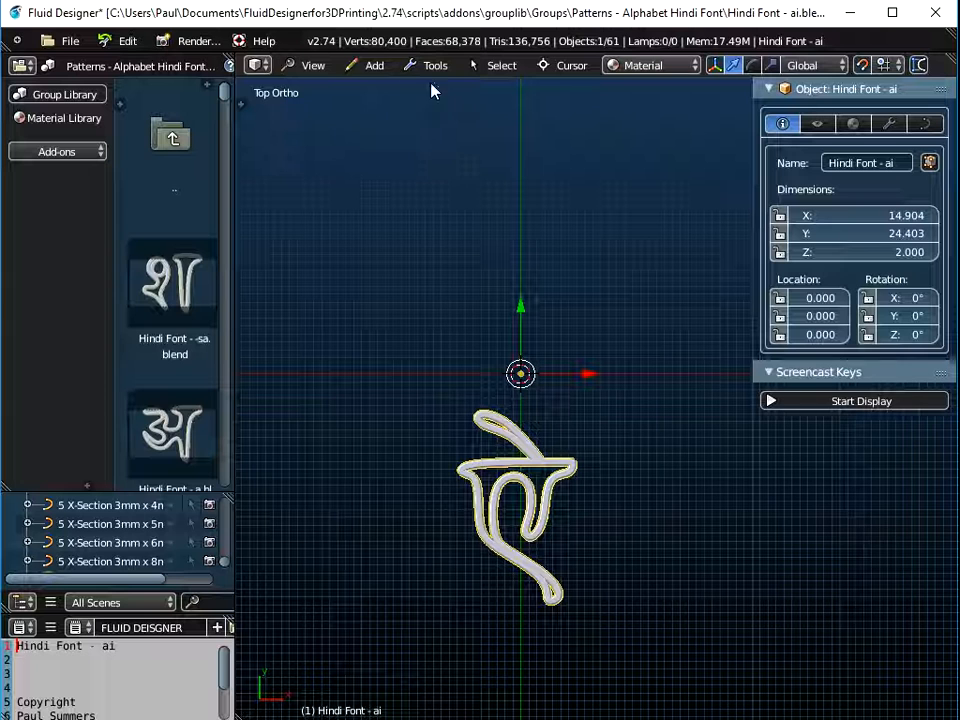
# Add a Plain Axes empty at the 3D cursor.
pyautogui.click(378, 70)
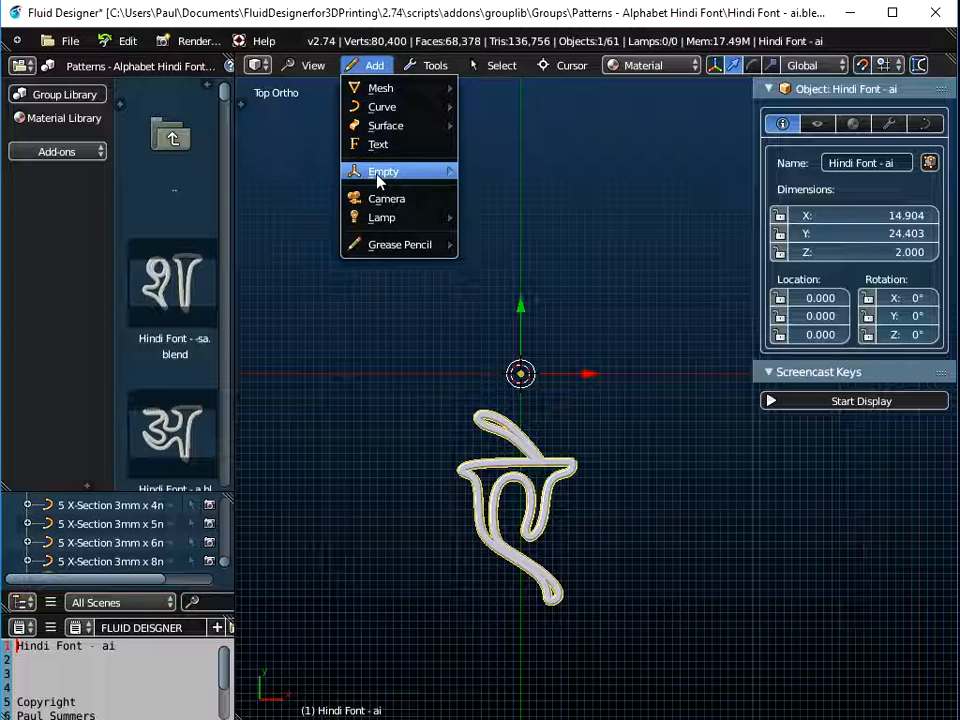
pyautogui.moveTo(378, 174)
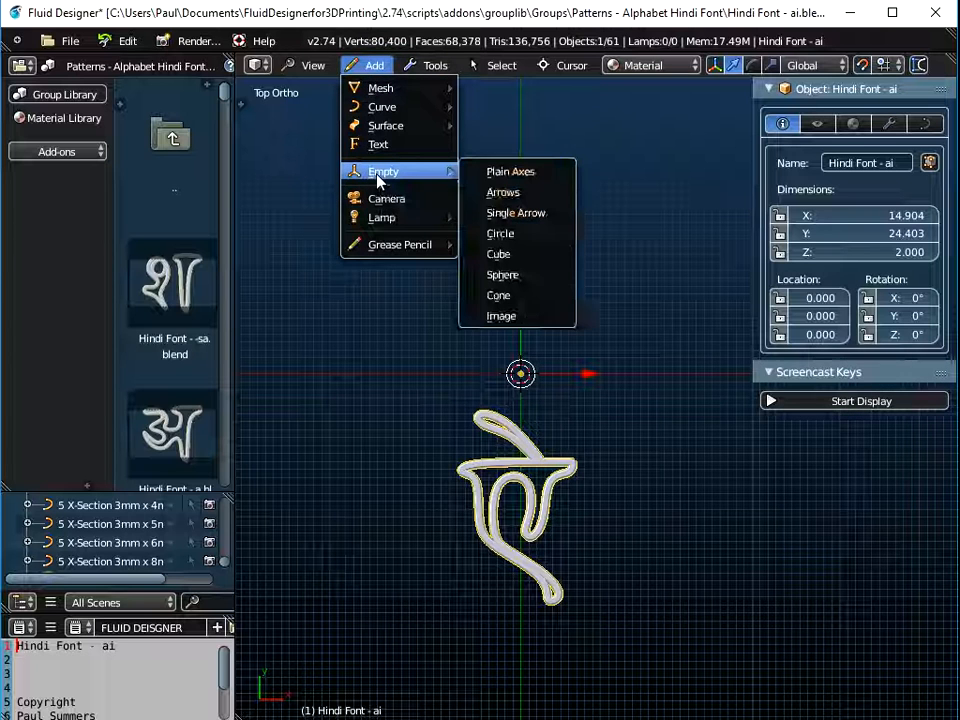
pyautogui.click(506, 174)
pyautogui.scroll(-2, 100, 516)
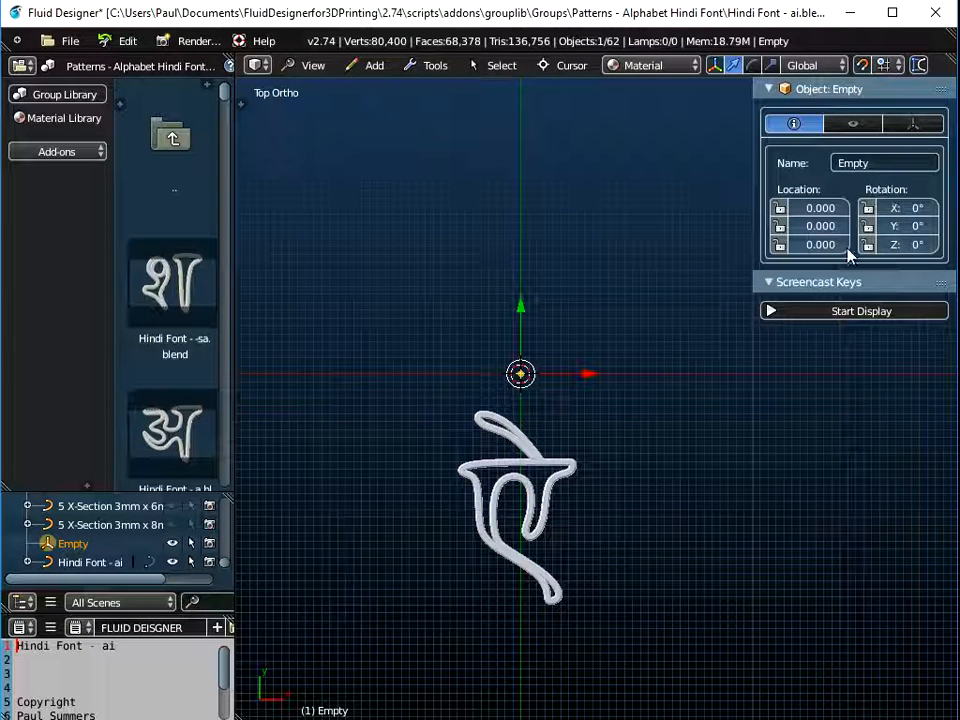
# Set the empty's Z rotation to 60°.
pyautogui.click(912, 245)
pyautogui.write('60')
pyautogui.press('Return')
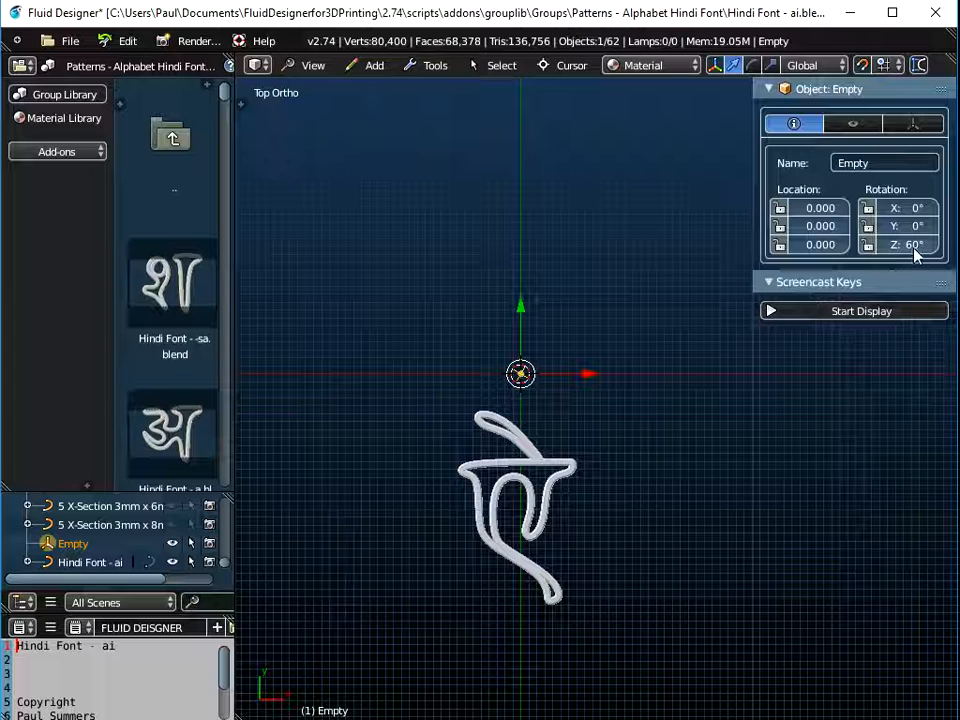
# Add an Array modifier to the Hindi letter and raise its count to 3.
pyautogui.rightClick(538, 458)
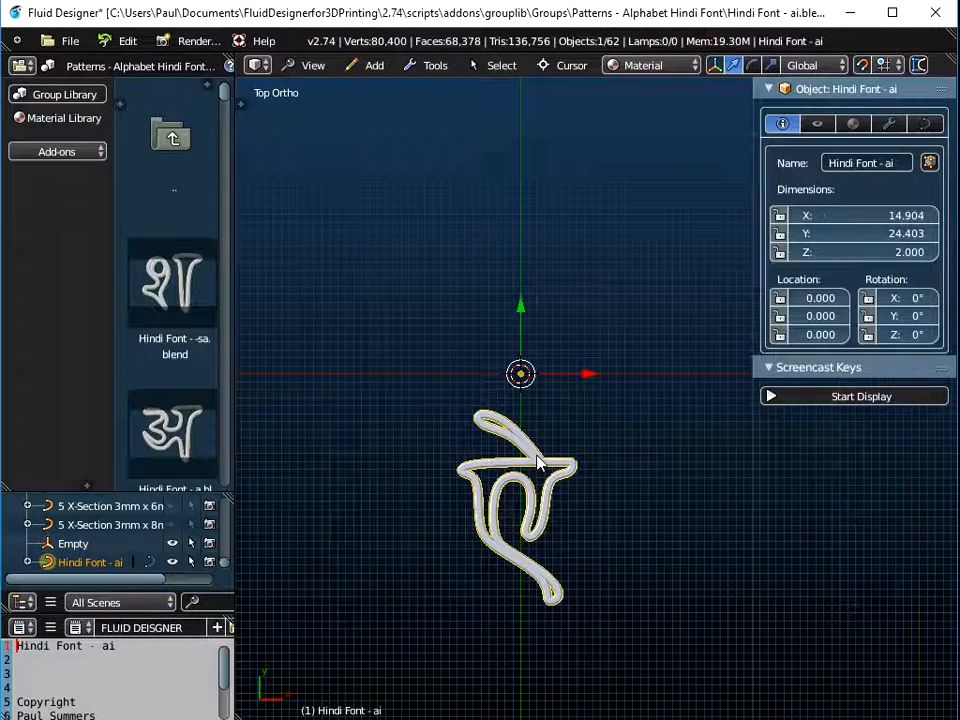
pyautogui.click(889, 124)
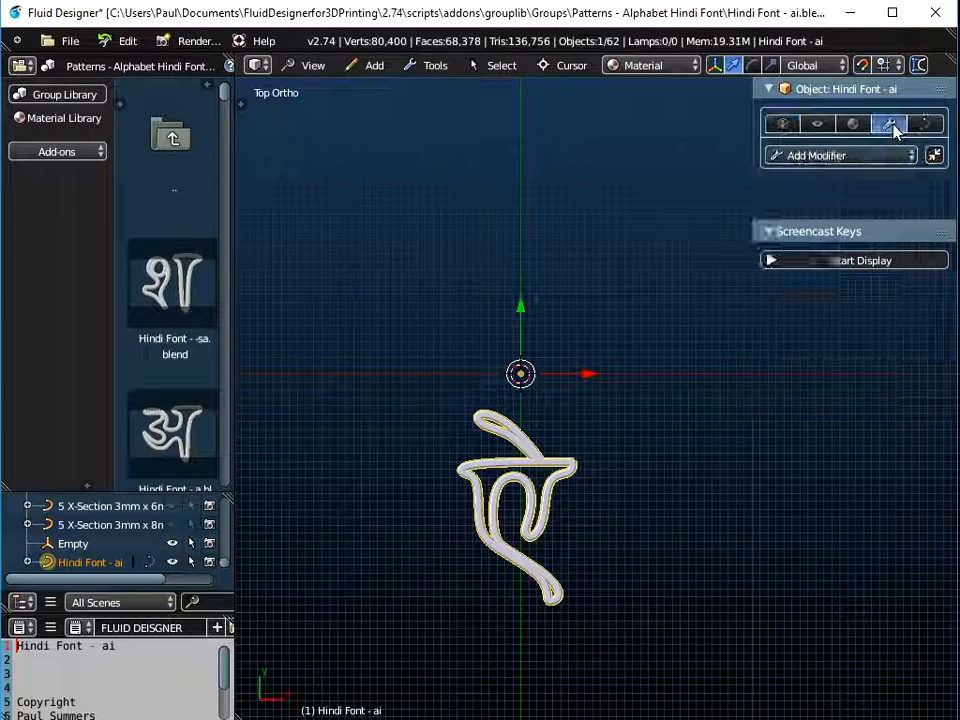
pyautogui.click(850, 158)
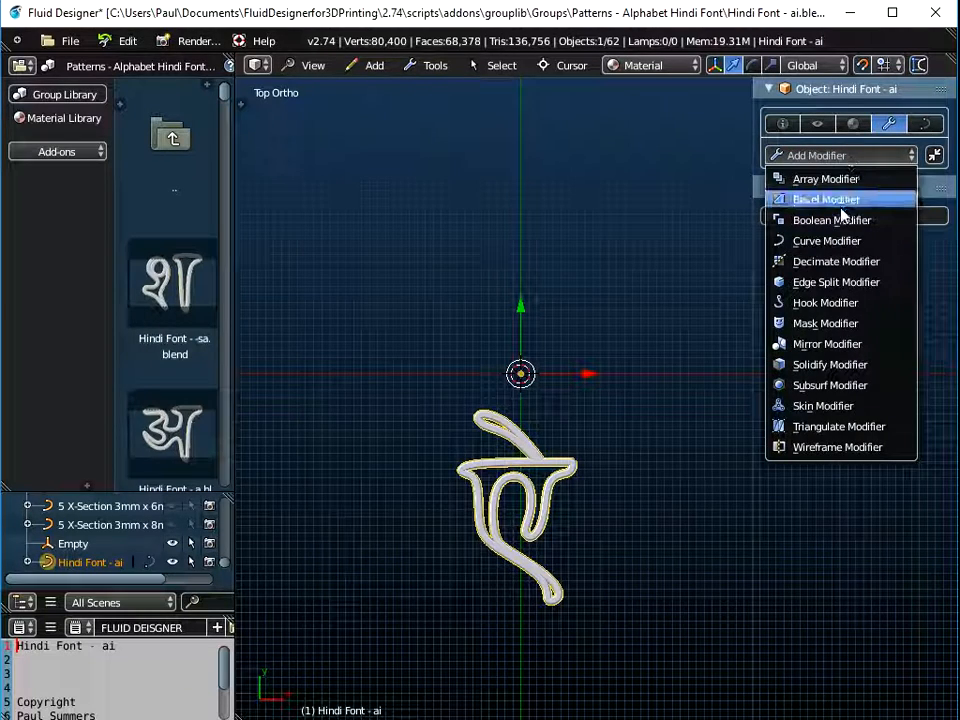
pyautogui.click(830, 180)
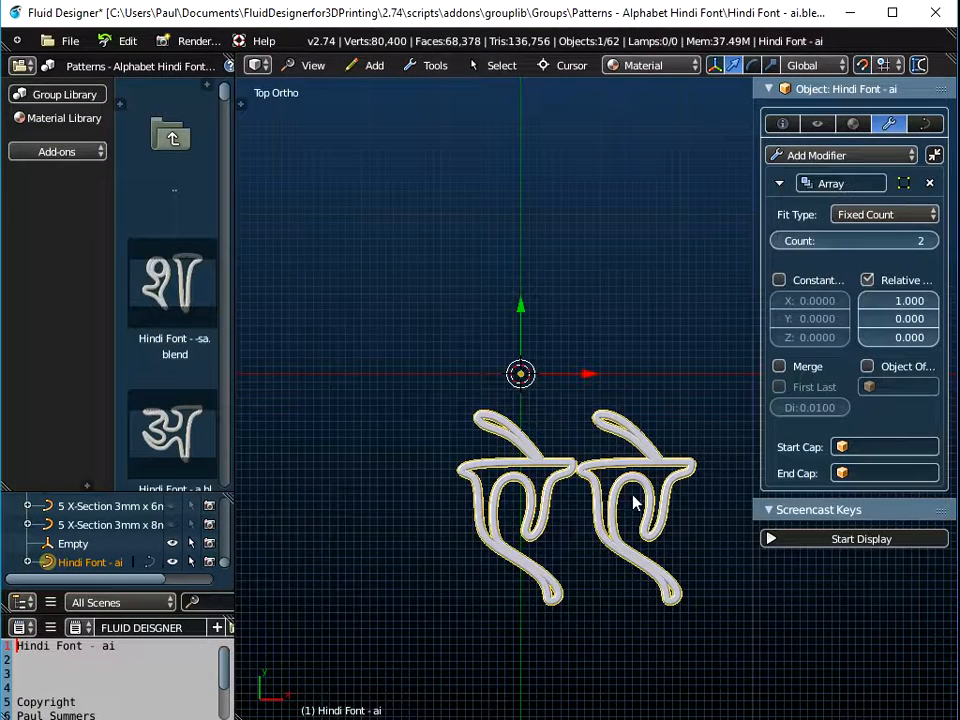
pyautogui.scroll(-2, 637, 507)
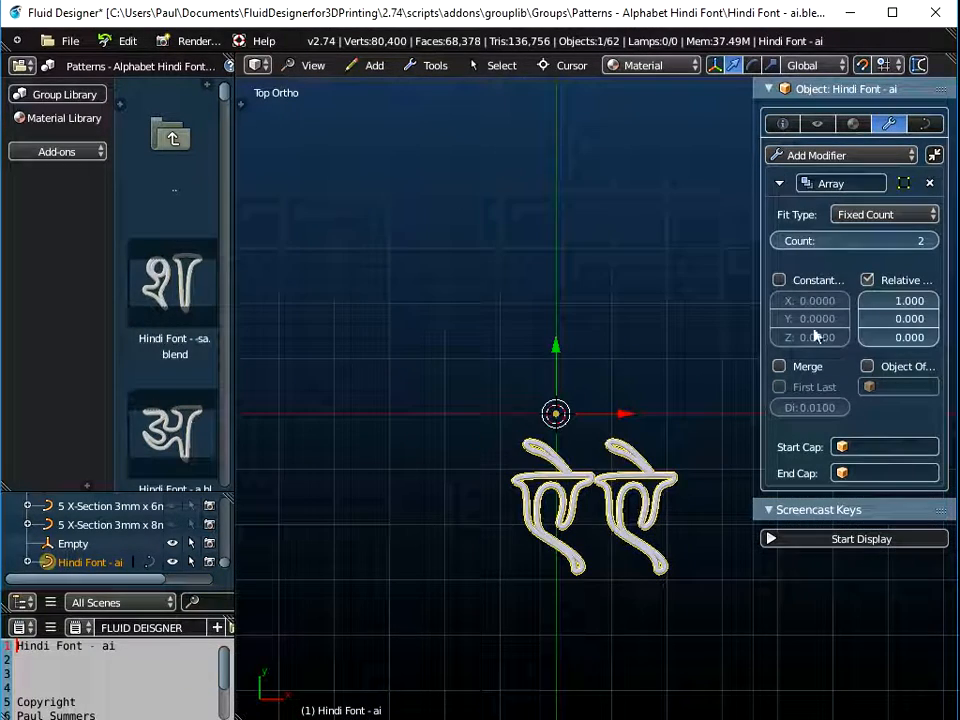
pyautogui.click(933, 242)
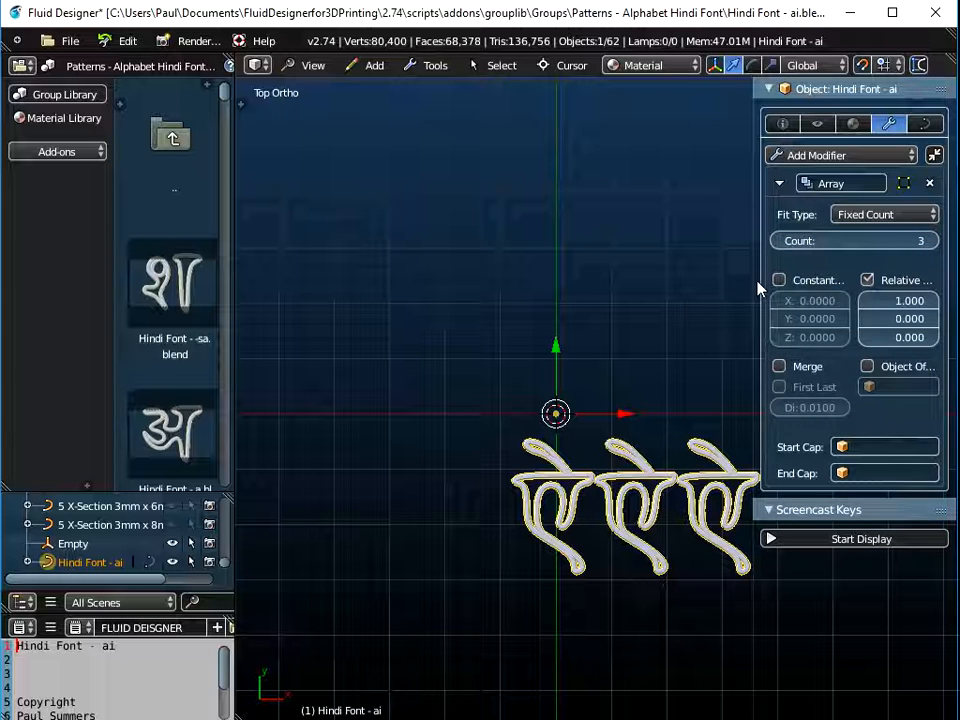
# Turn off the array's relative offset and enable object offset with Empty as the offset object.
pyautogui.moveTo(752, 287); pyautogui.dragTo(672, 288)
pyautogui.click(824, 281)
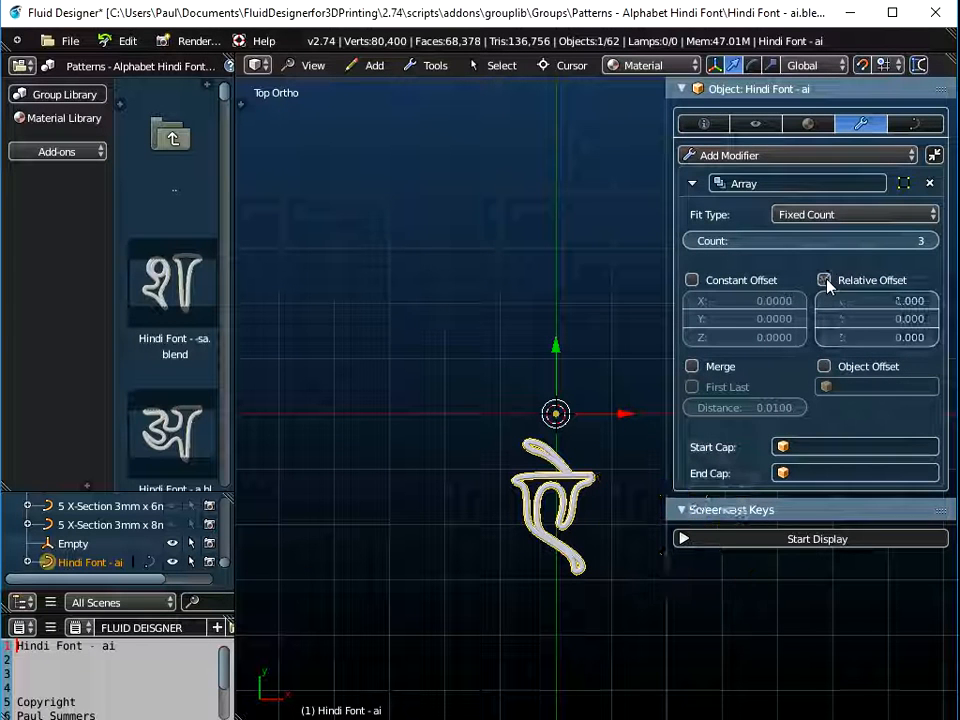
pyautogui.click(825, 368)
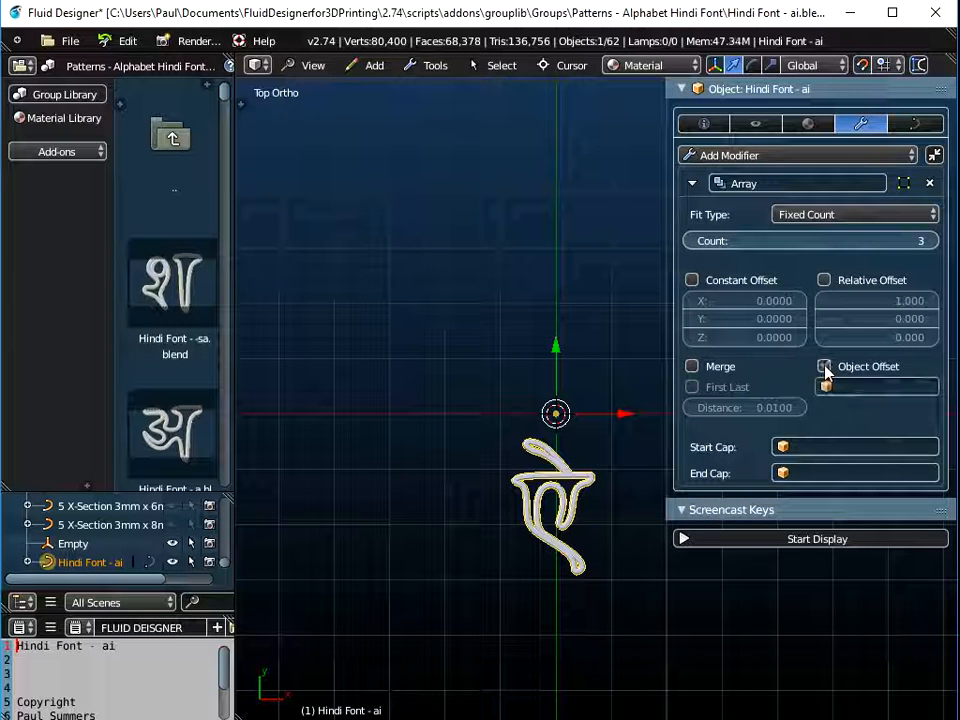
pyautogui.click(843, 391)
pyautogui.scroll(-15, 838, 443)
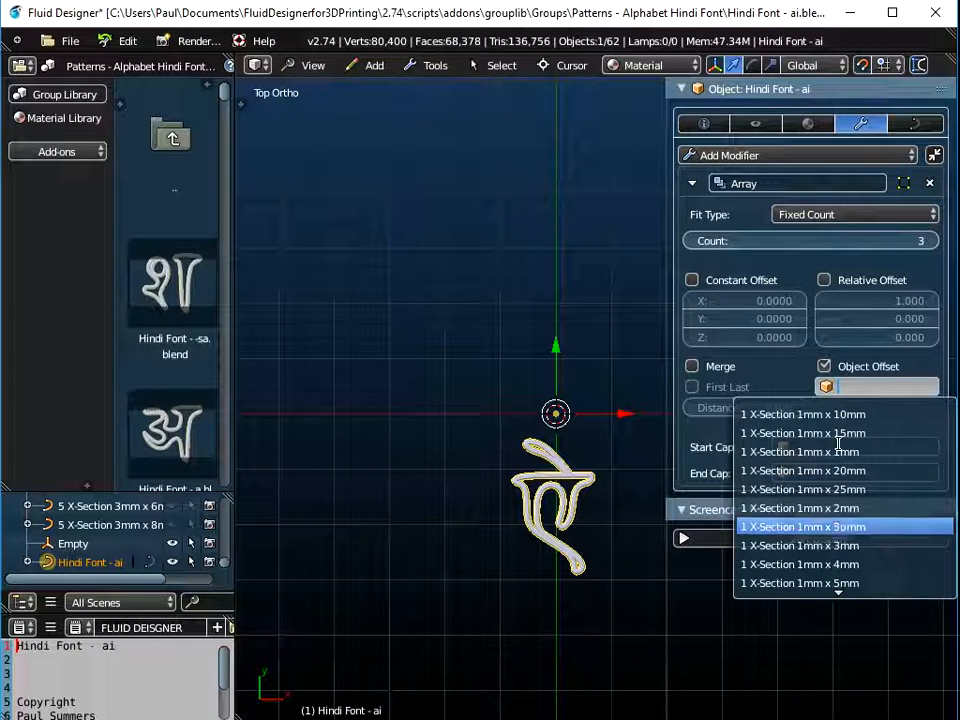
pyautogui.scroll(-20, 838, 443)
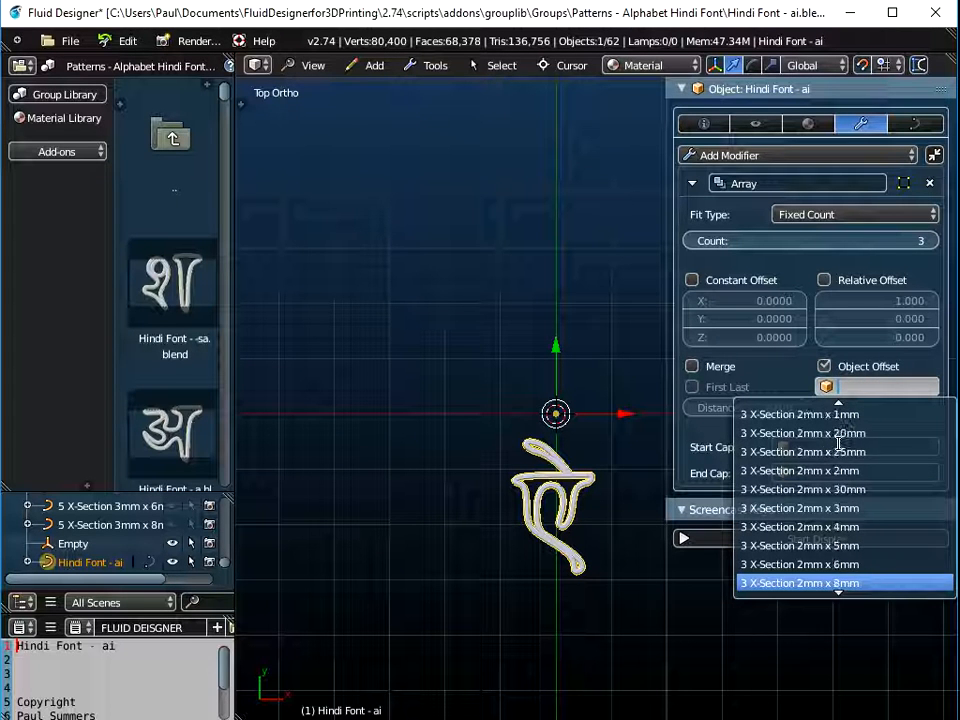
pyautogui.scroll(-20, 838, 443)
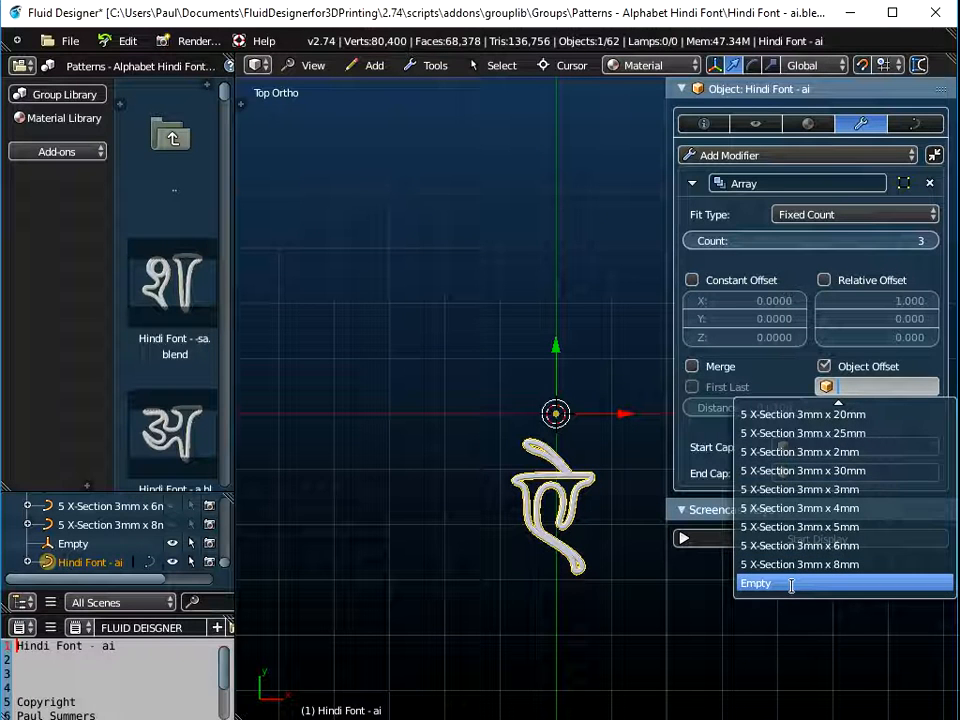
pyautogui.click(791, 583)
# Raise the array count to 6 to complete the circular pattern and inspect it in 3D.
pyautogui.moveTo(666, 418); pyautogui.dragTo(757, 420)
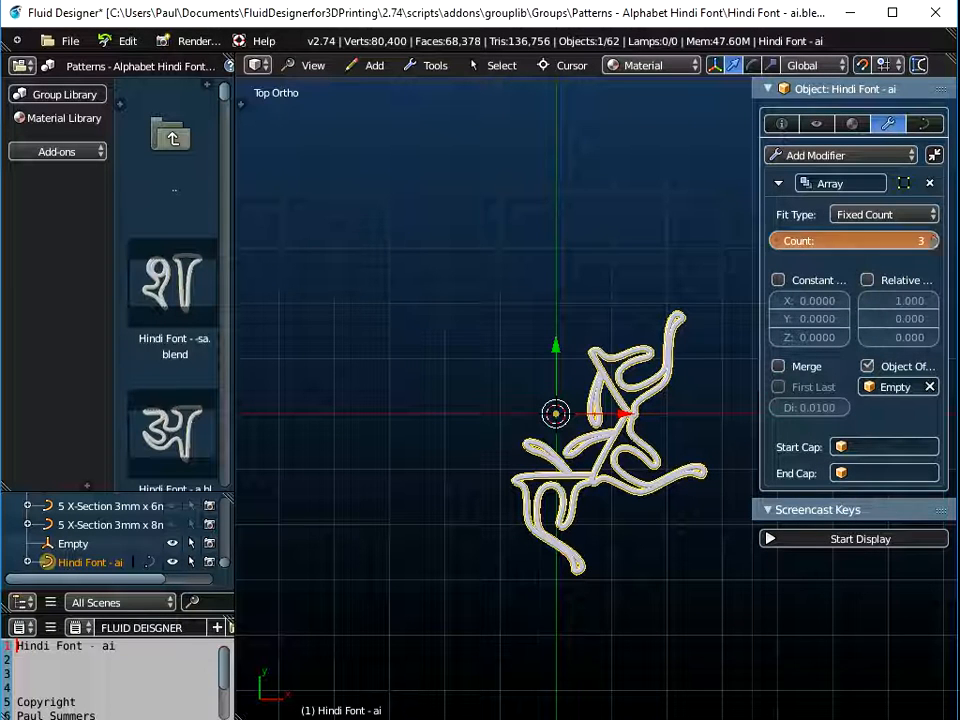
pyautogui.click(935, 242)
pyautogui.click(935, 242)
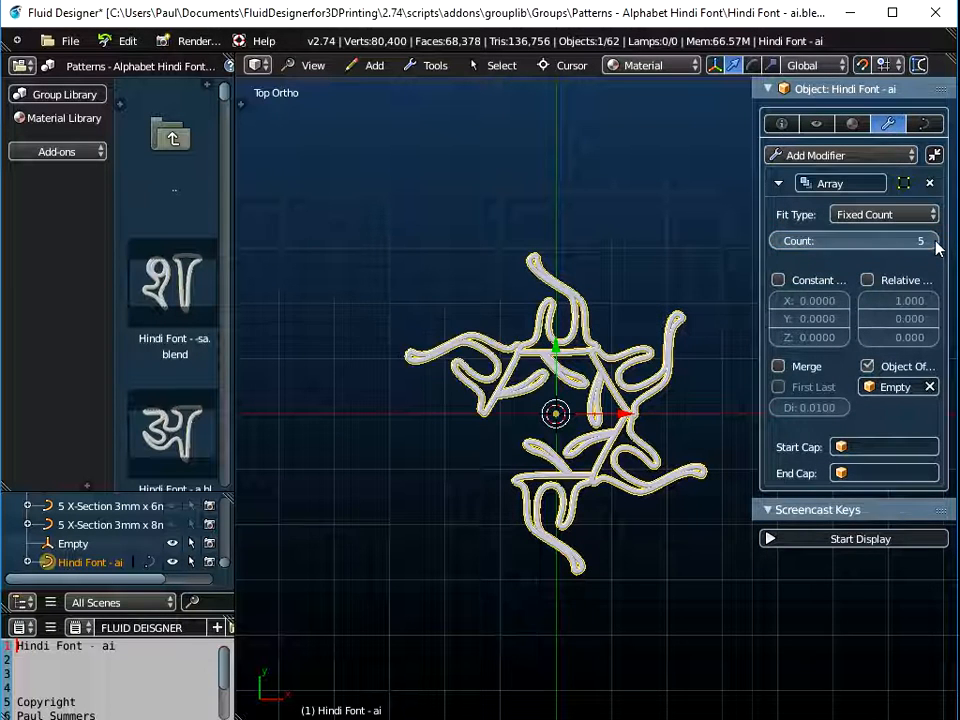
pyautogui.click(935, 242)
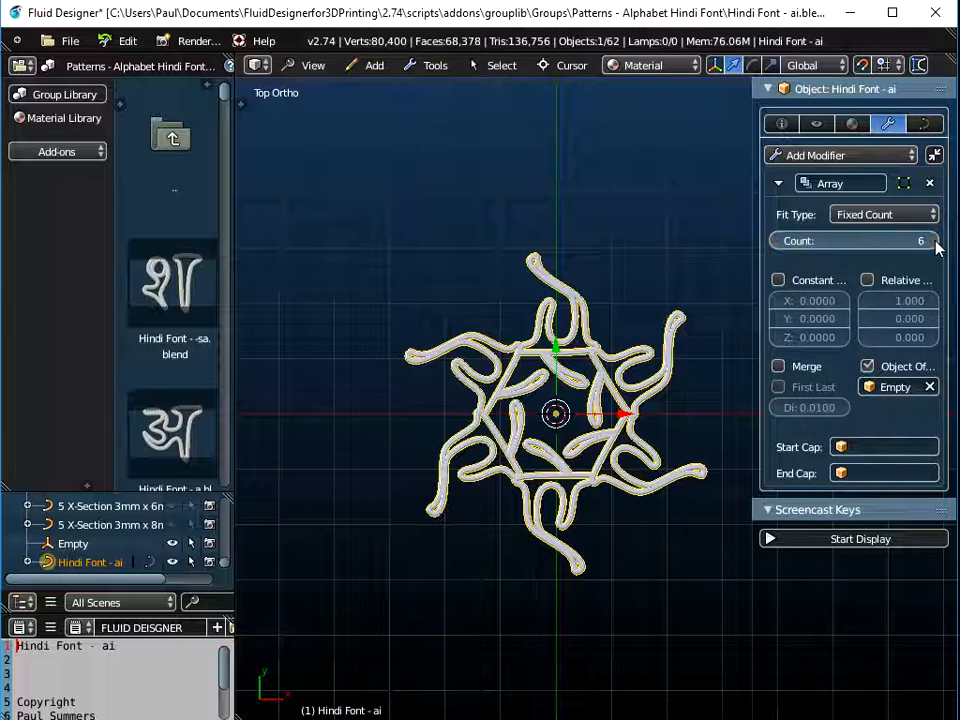
pyautogui.scroll(-3, 560, 452)
pyautogui.moveTo(560, 452); pyautogui.dragTo(585, 443, button='middle')
pyautogui.scroll(4, 585, 443)
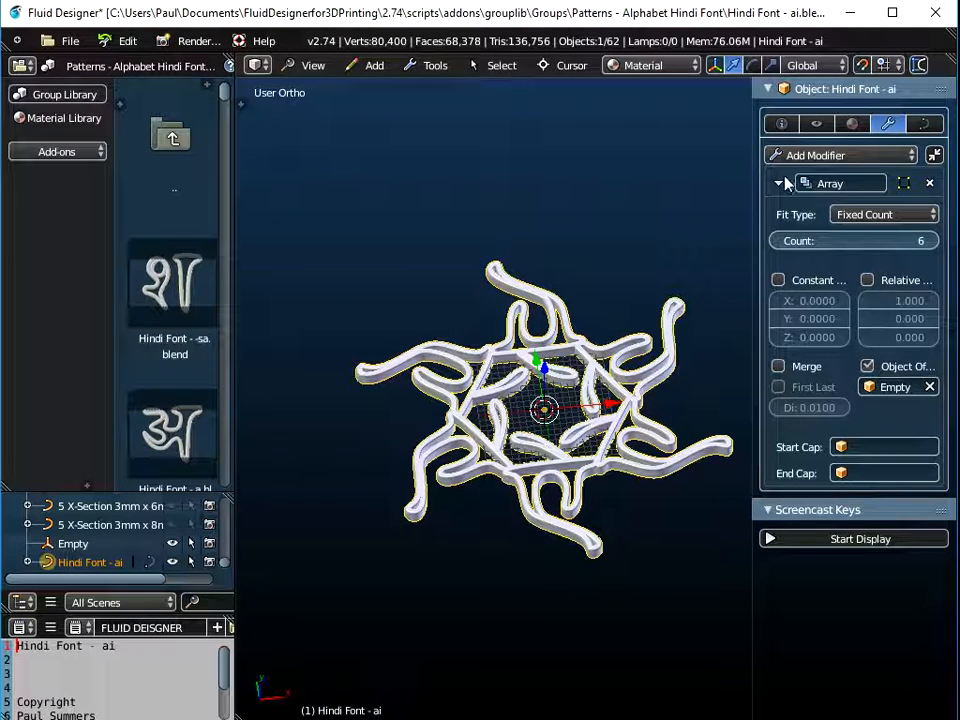
# Show the pattern's dimensions, view it from the top, and start the Screencast Keys display.
pyautogui.click(782, 123)
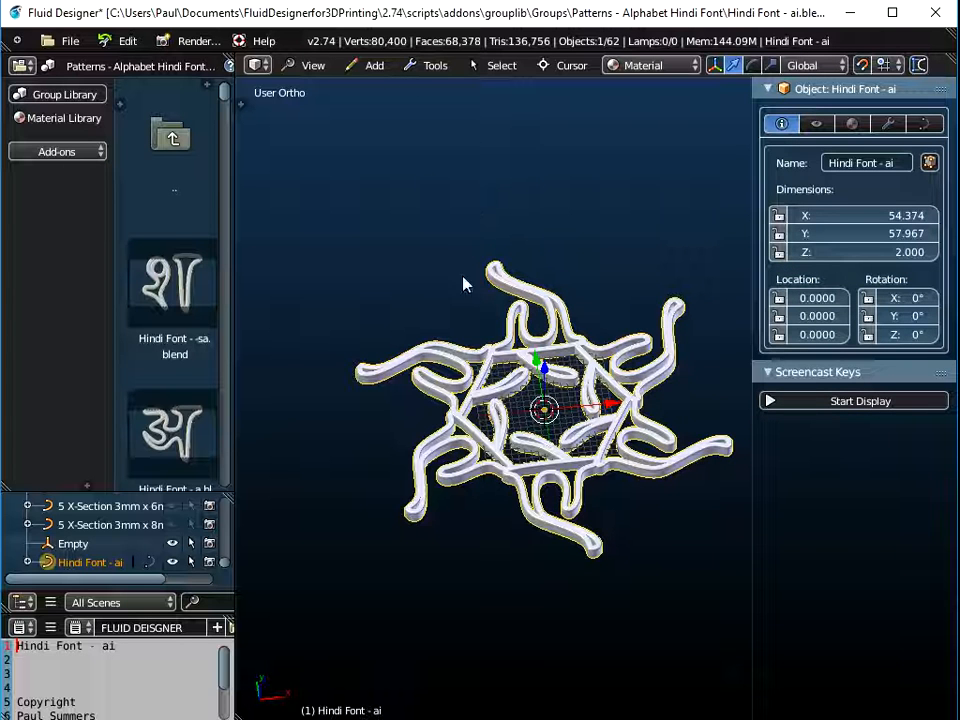
pyautogui.click(311, 65)
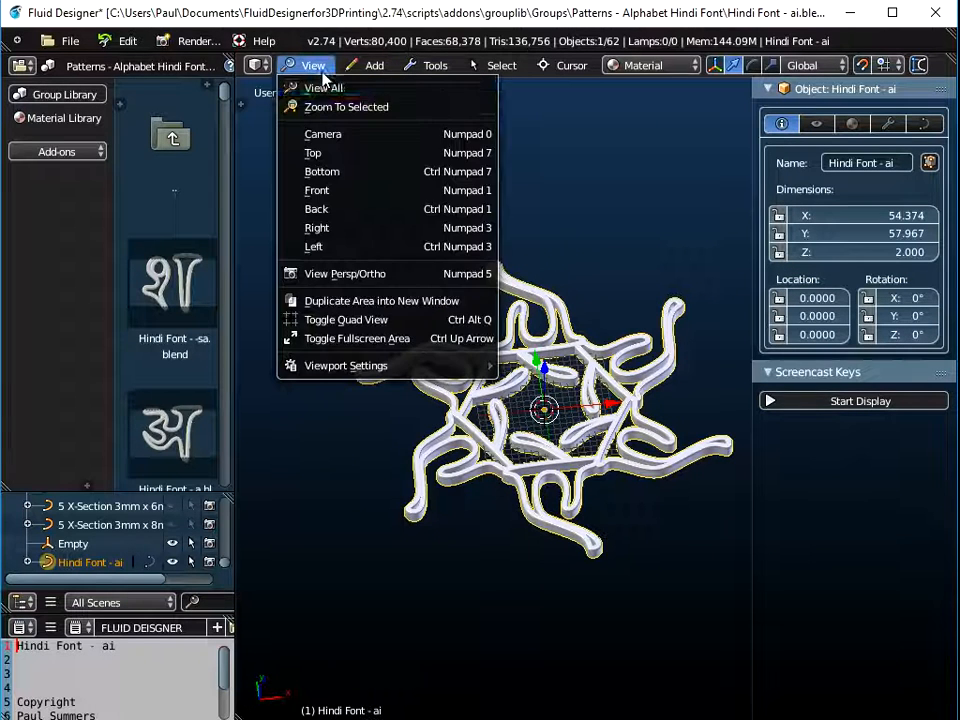
pyautogui.click(319, 155)
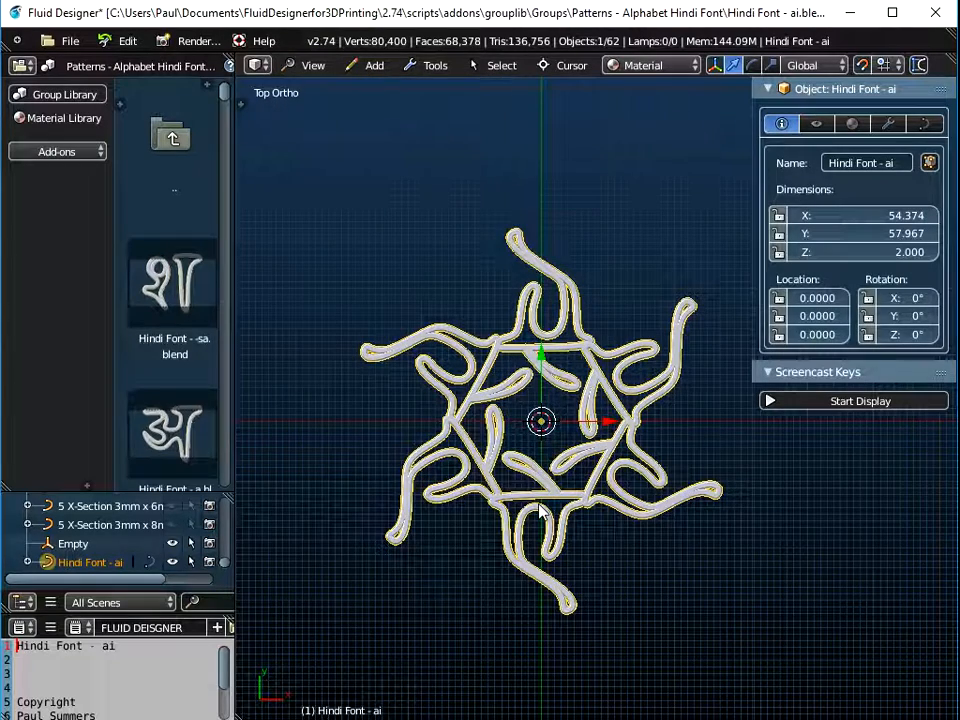
pyautogui.keyDown('shift'); pyautogui.moveTo(539, 505); pyautogui.dragTo(537, 398, button='middle'); pyautogui.keyUp('shift')
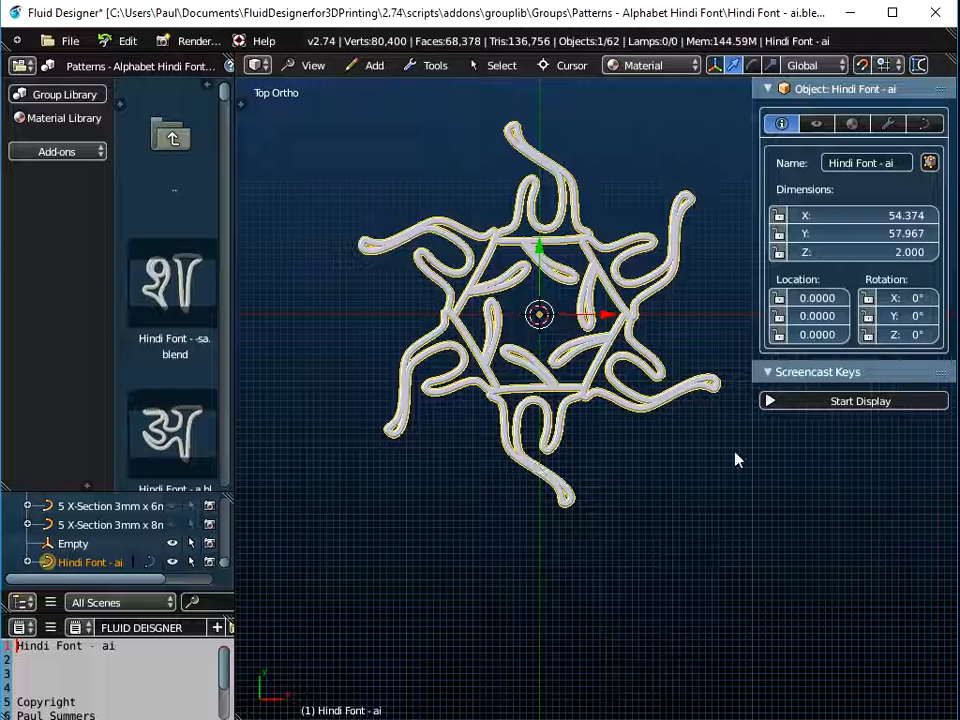
pyautogui.click(874, 401)
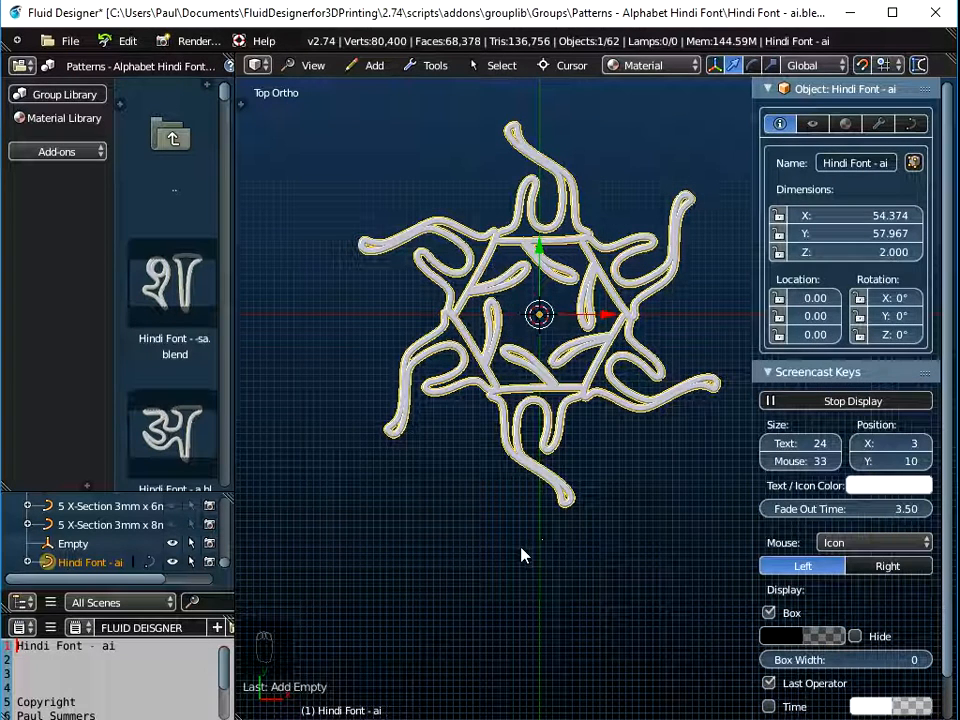
# Scale the pattern by a factor of 2 and apply the scale to the object.
pyautogui.press('s')
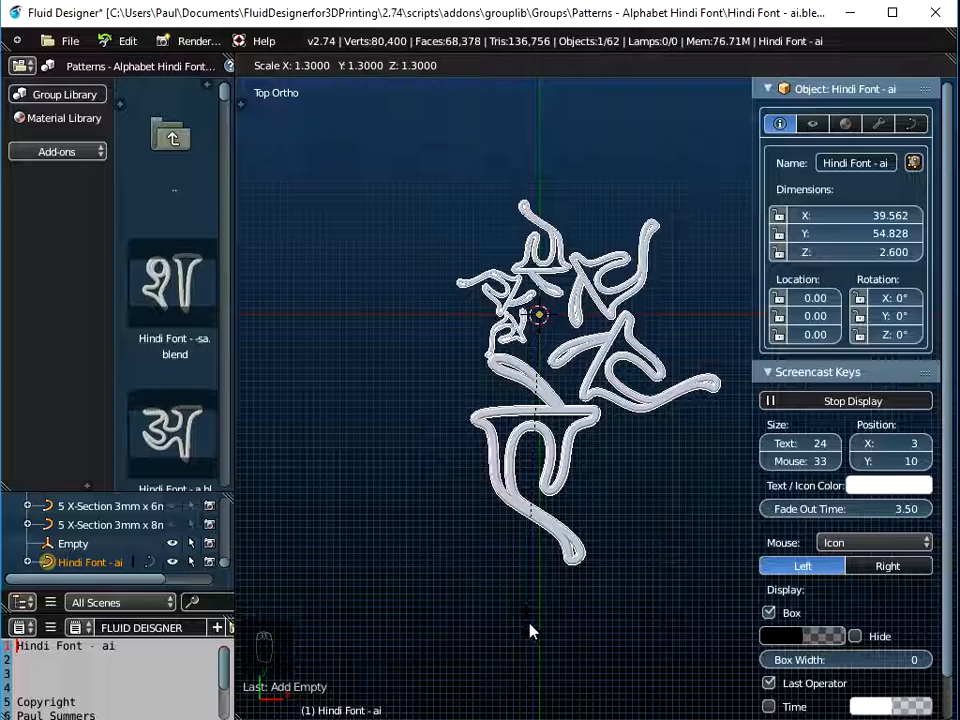
pyautogui.write('2')
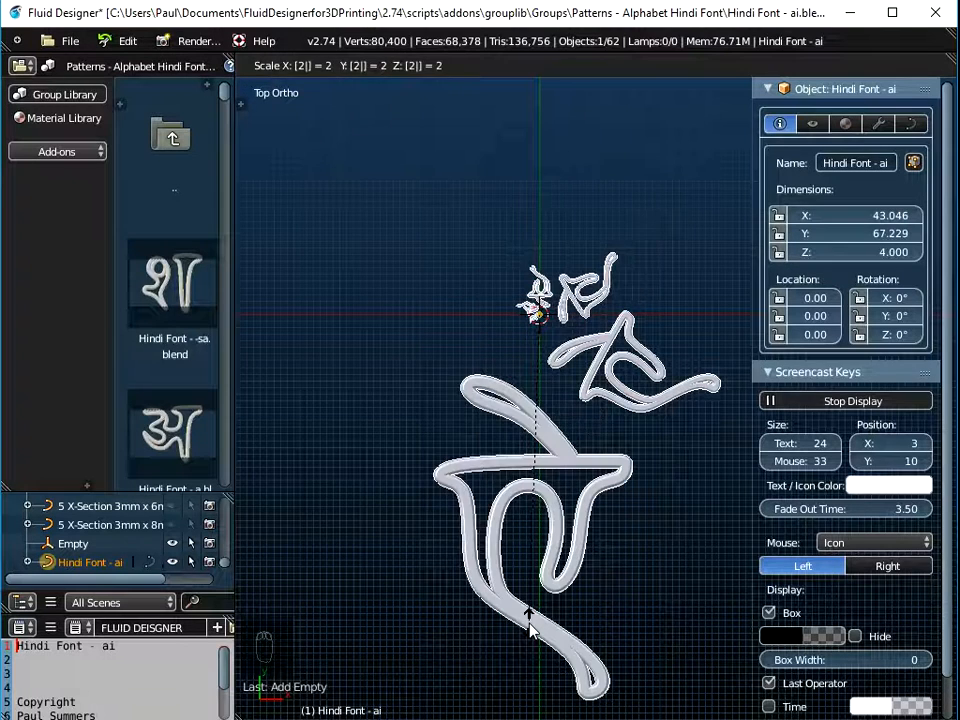
pyautogui.press('Return')
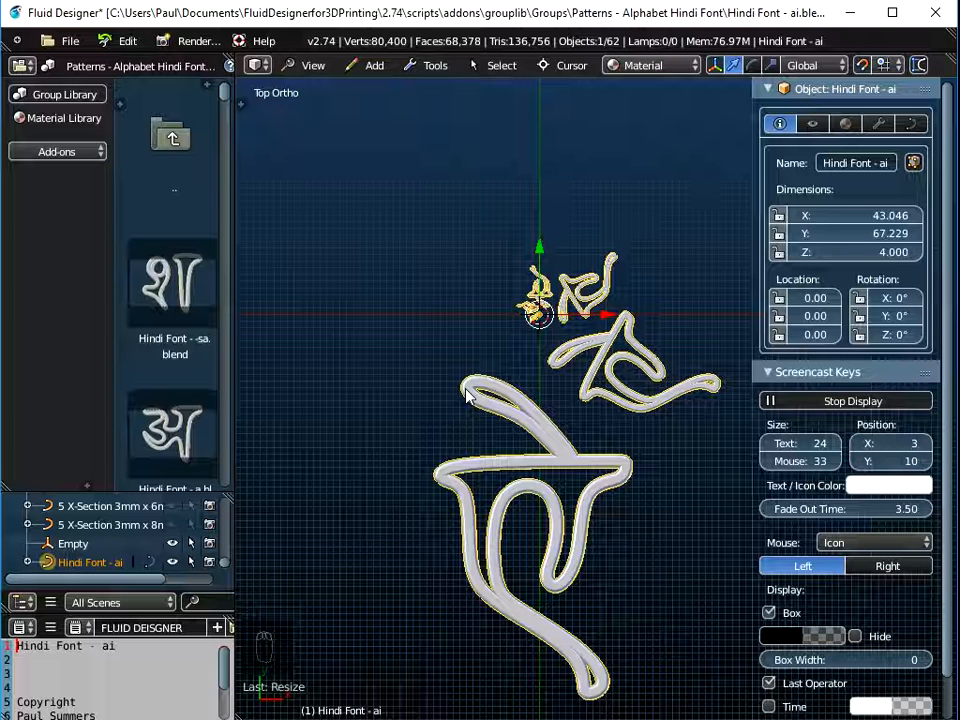
pyautogui.hotkey('ctrl', 'a')
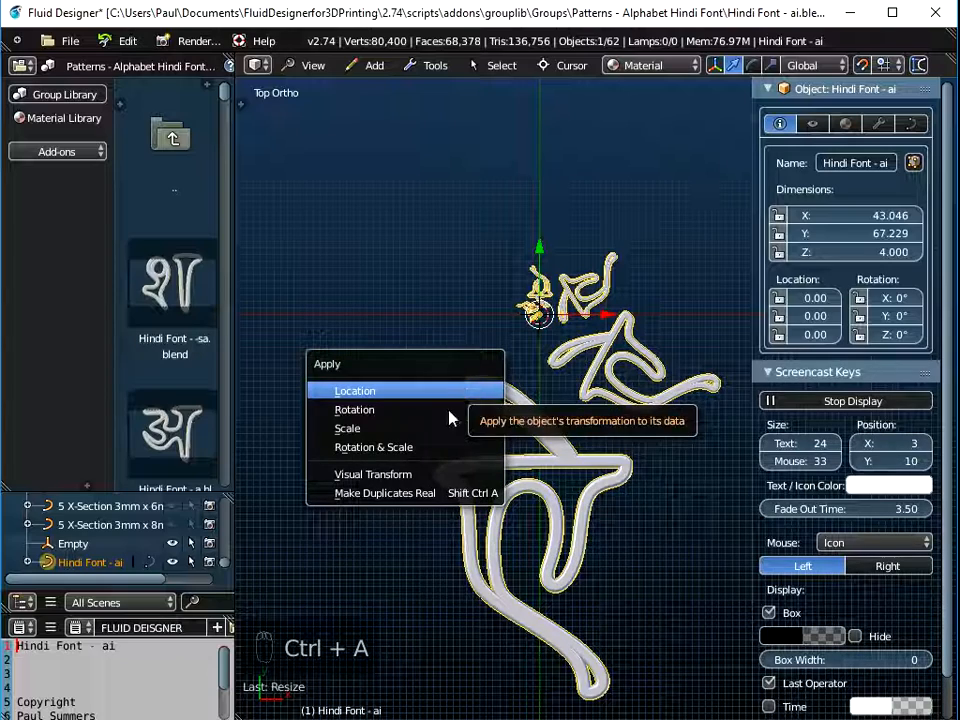
pyautogui.click(421, 438)
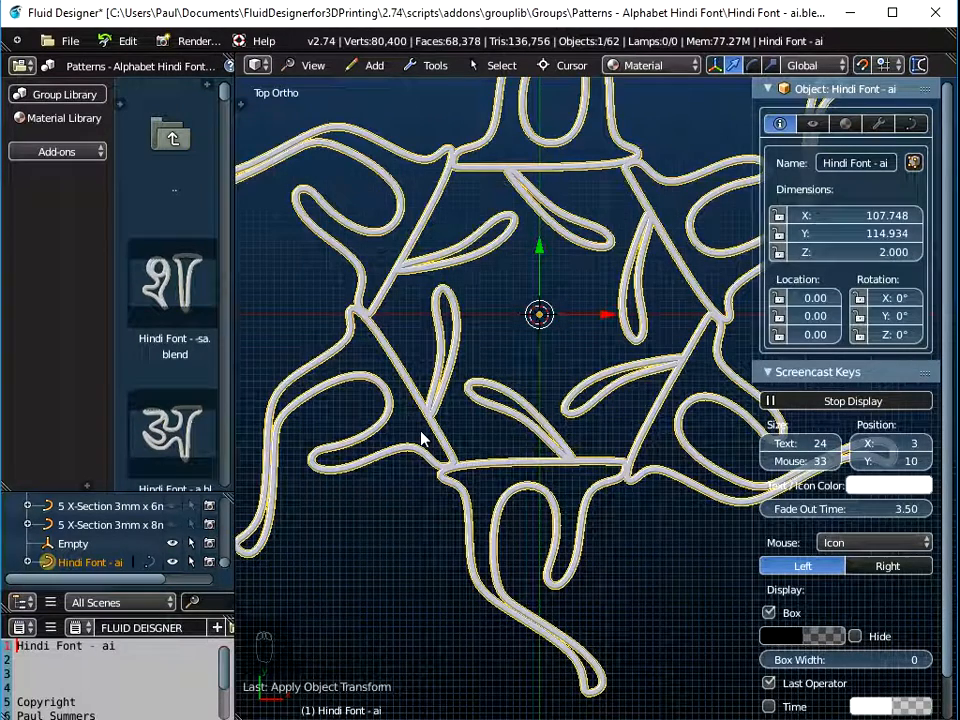
pyautogui.scroll(-2, 563, 378)
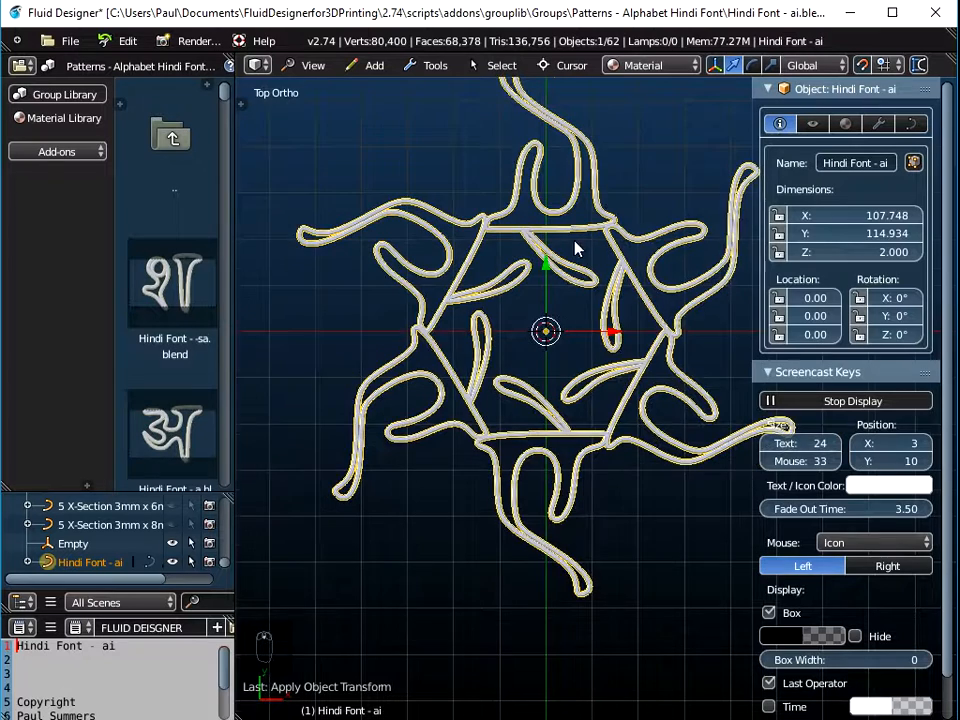
pyautogui.moveTo(607, 381); pyautogui.dragTo(549, 453, button='middle')
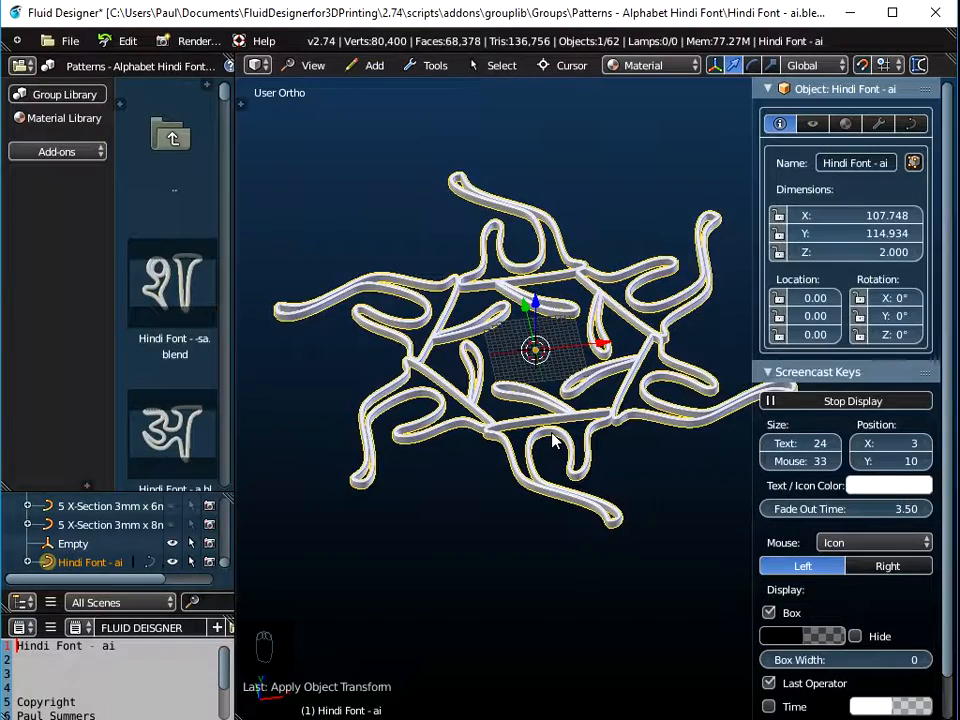
pyautogui.scroll(4, 553, 440)
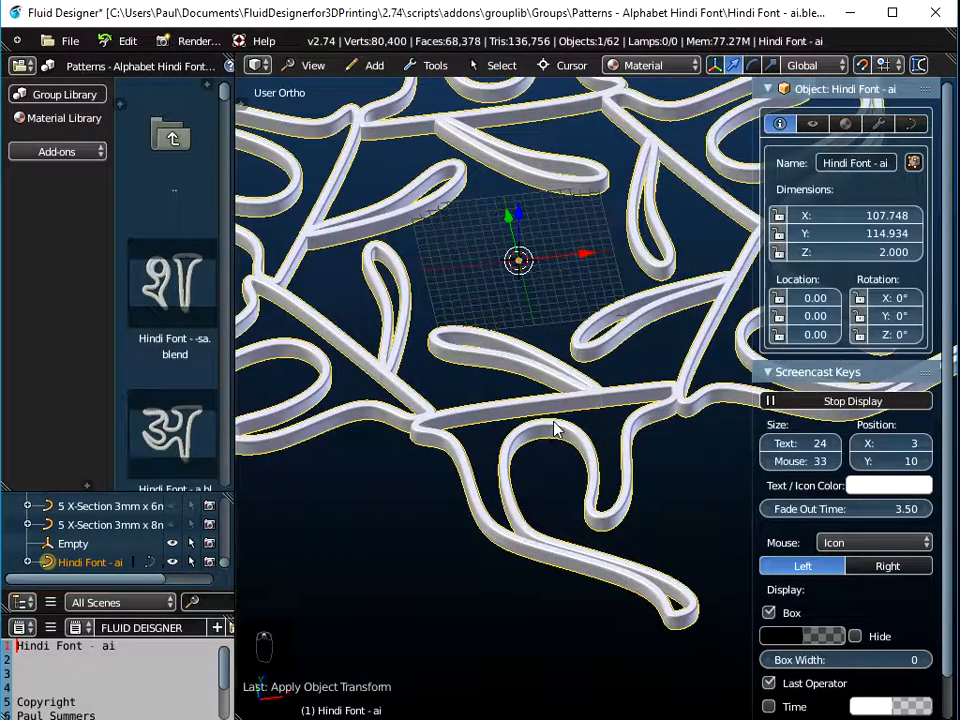
pyautogui.scroll(2, 556, 428)
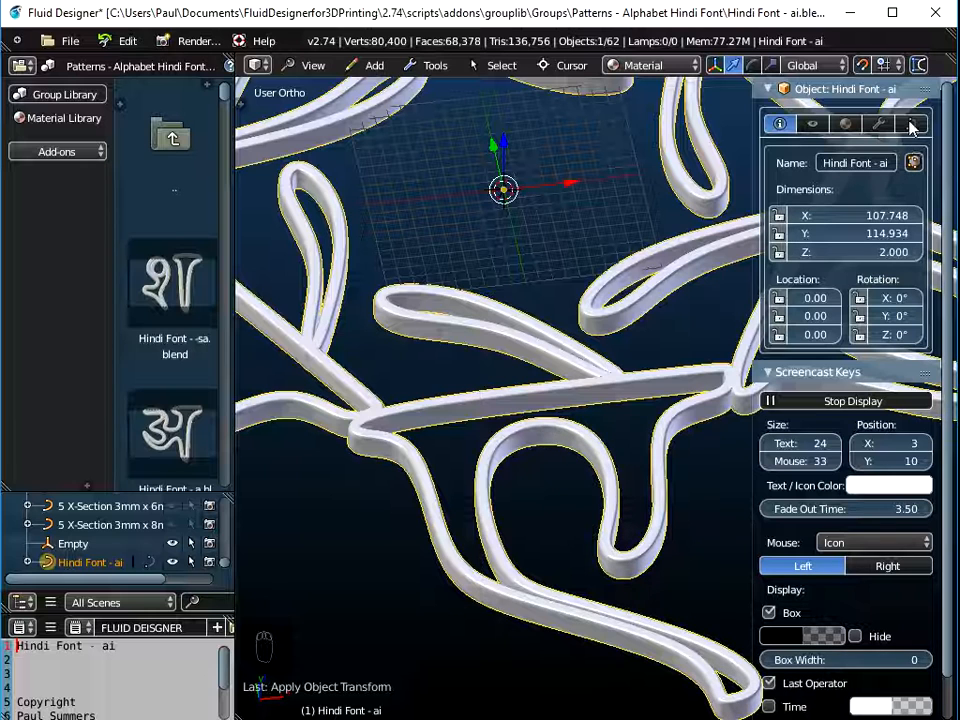
# Set the pattern curve's bevel object to 3 X-Section 2mm x 4mm and inspect the thicker profile in 3D.
pyautogui.moveTo(752, 191); pyautogui.dragTo(620, 191)
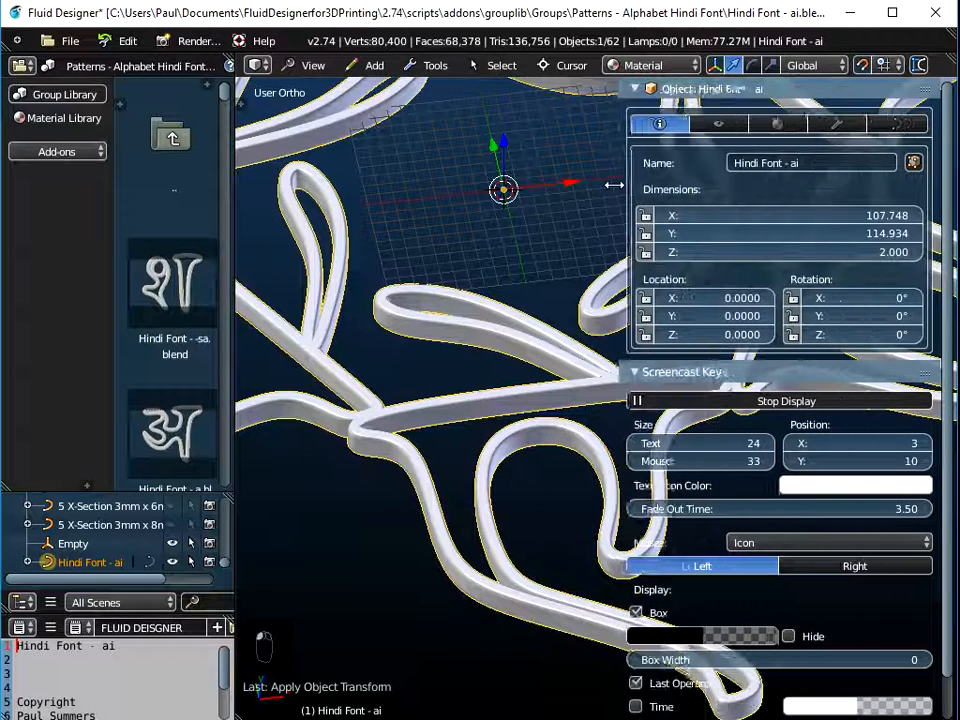
pyautogui.moveTo(525, 343); pyautogui.dragTo(527, 345, button='middle')
pyautogui.scroll(-2, 527, 345)
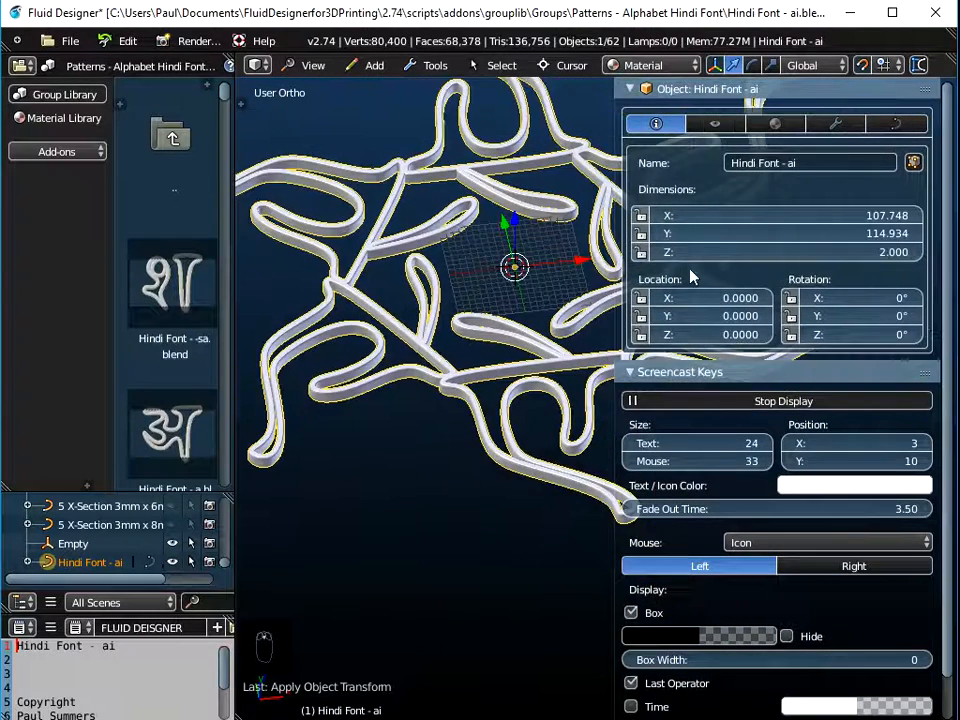
pyautogui.click(896, 124)
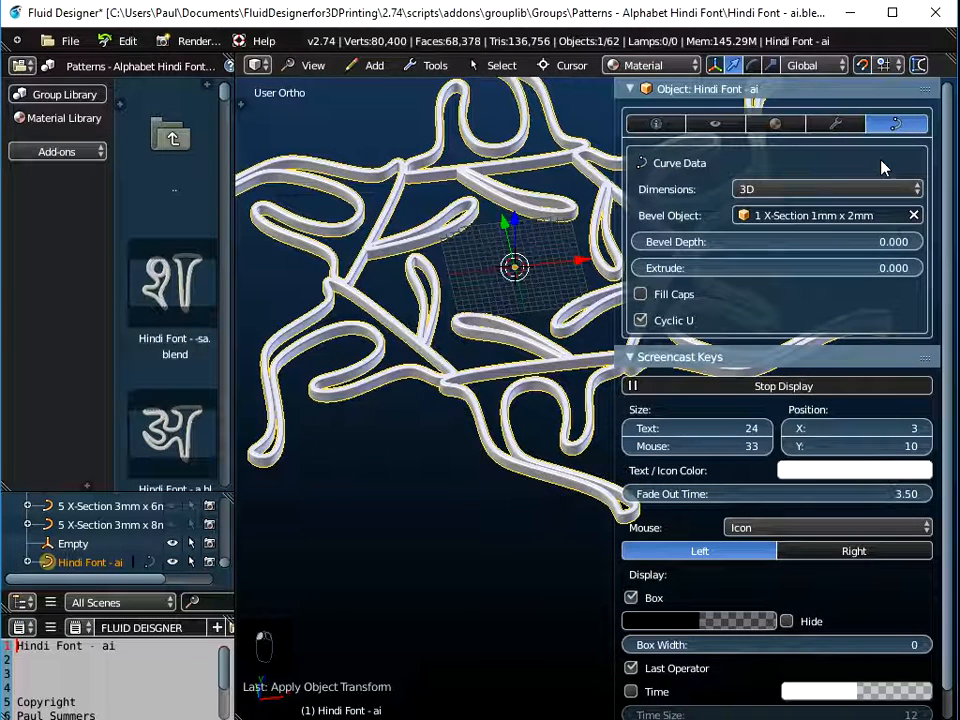
pyautogui.click(806, 217)
pyautogui.scroll(-8, 812, 372)
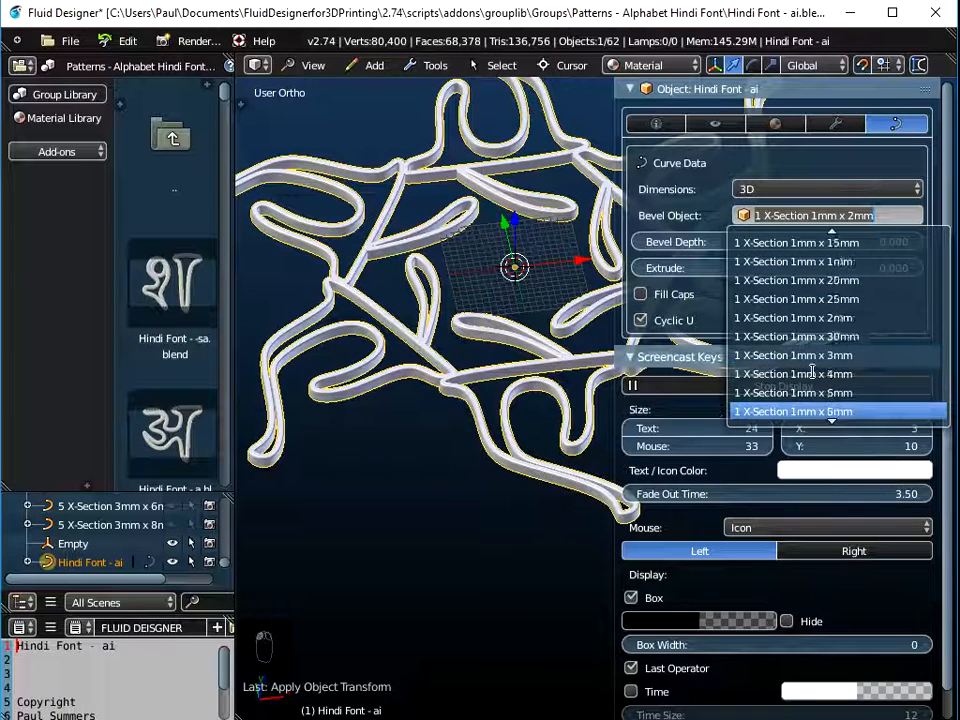
pyautogui.scroll(-10, 812, 372)
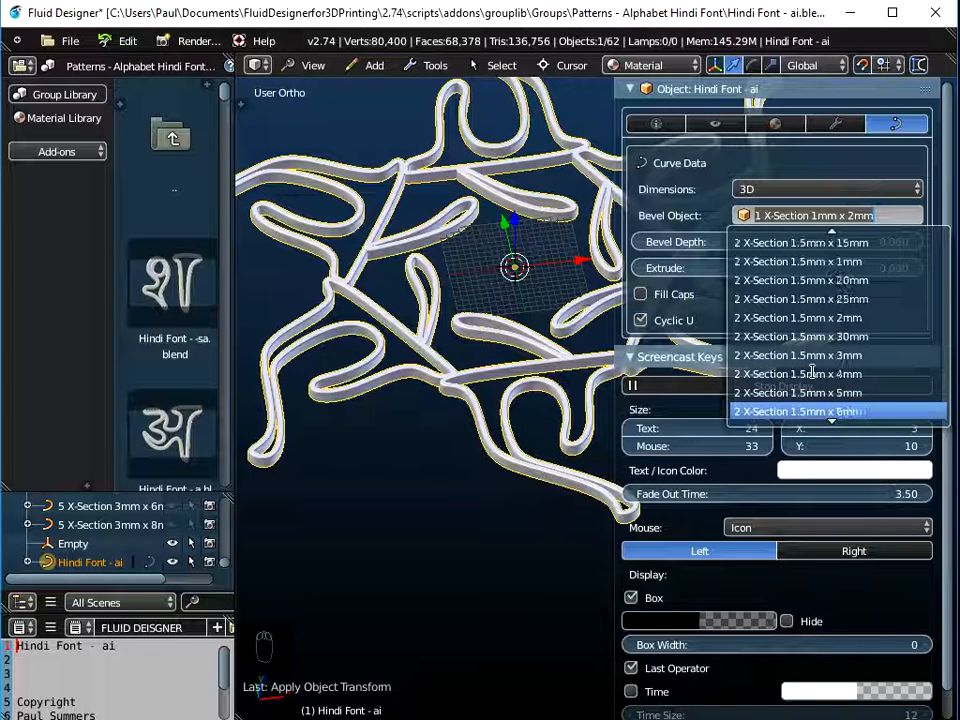
pyautogui.scroll(-5, 812, 372)
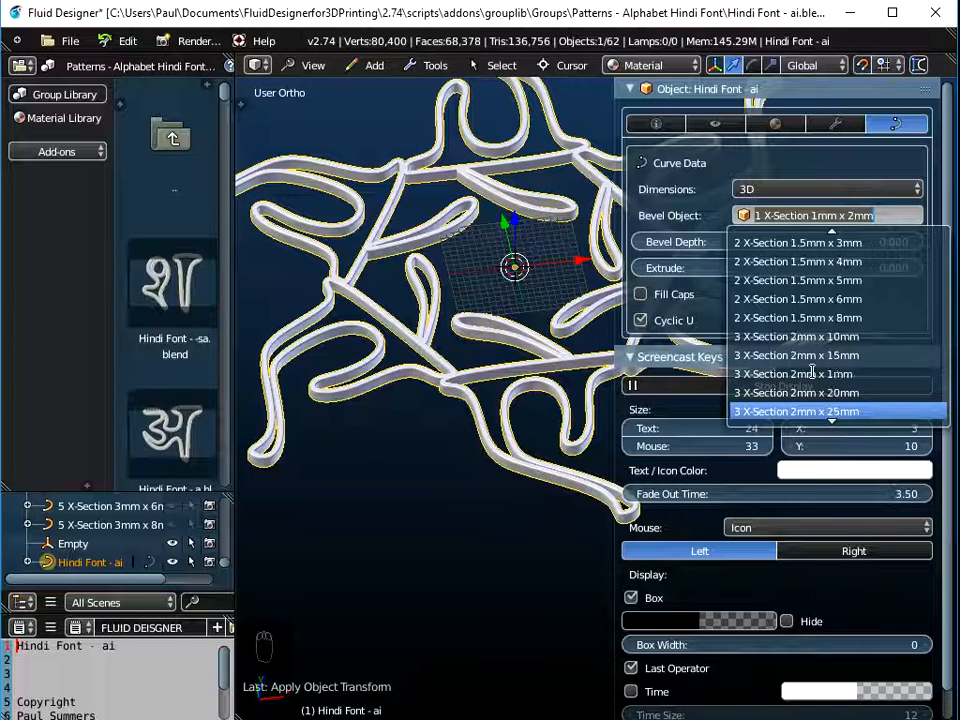
pyautogui.scroll(-4, 808, 400)
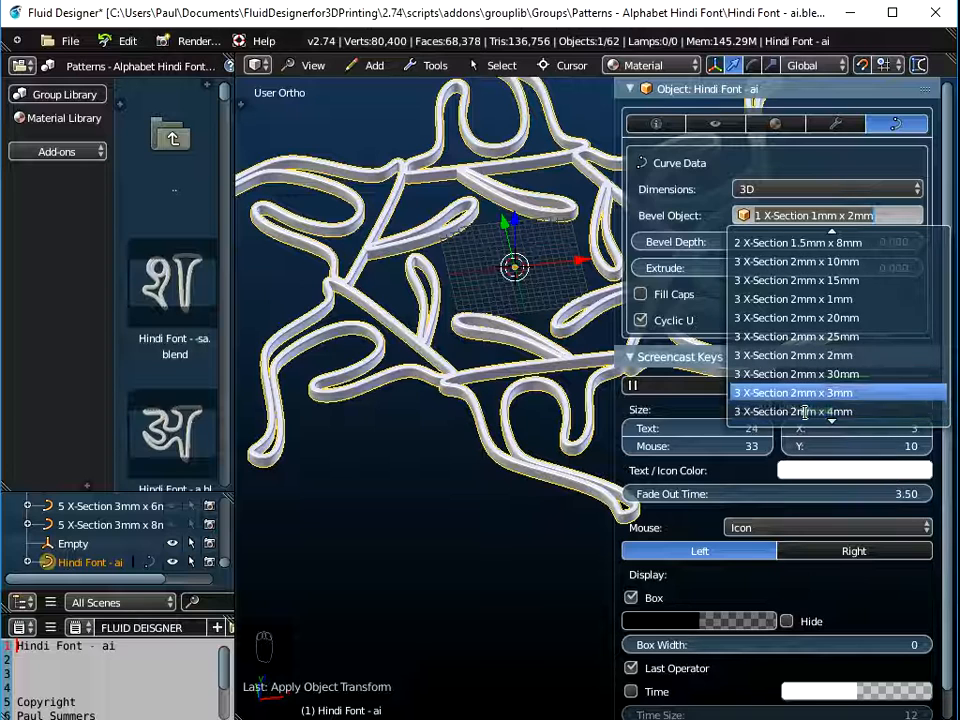
pyautogui.click(805, 412)
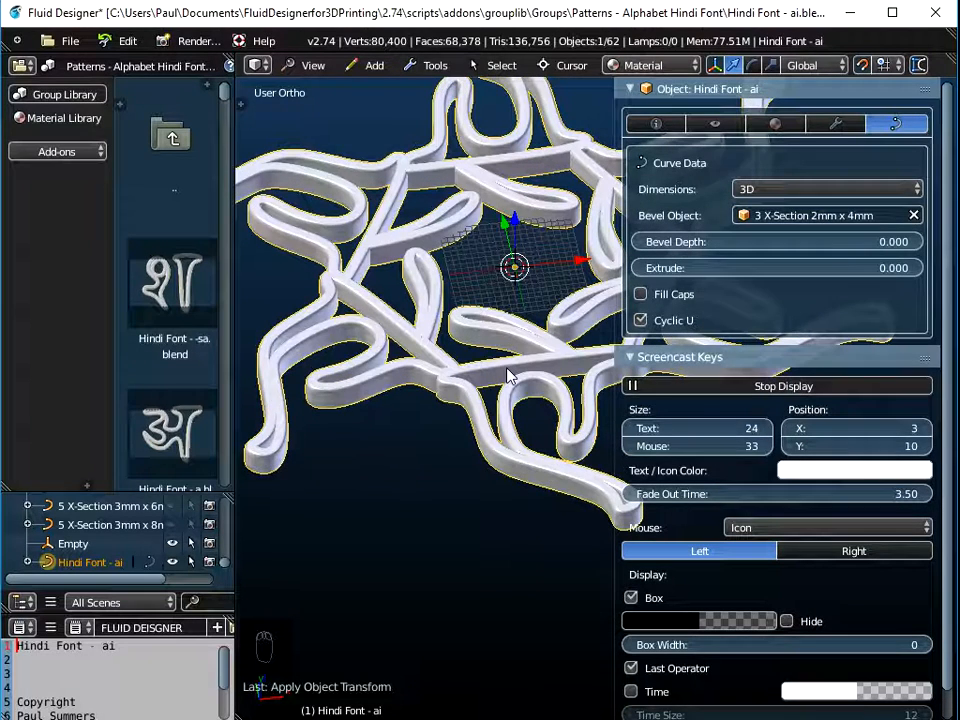
pyautogui.moveTo(512, 403); pyautogui.dragTo(574, 332, button='middle')
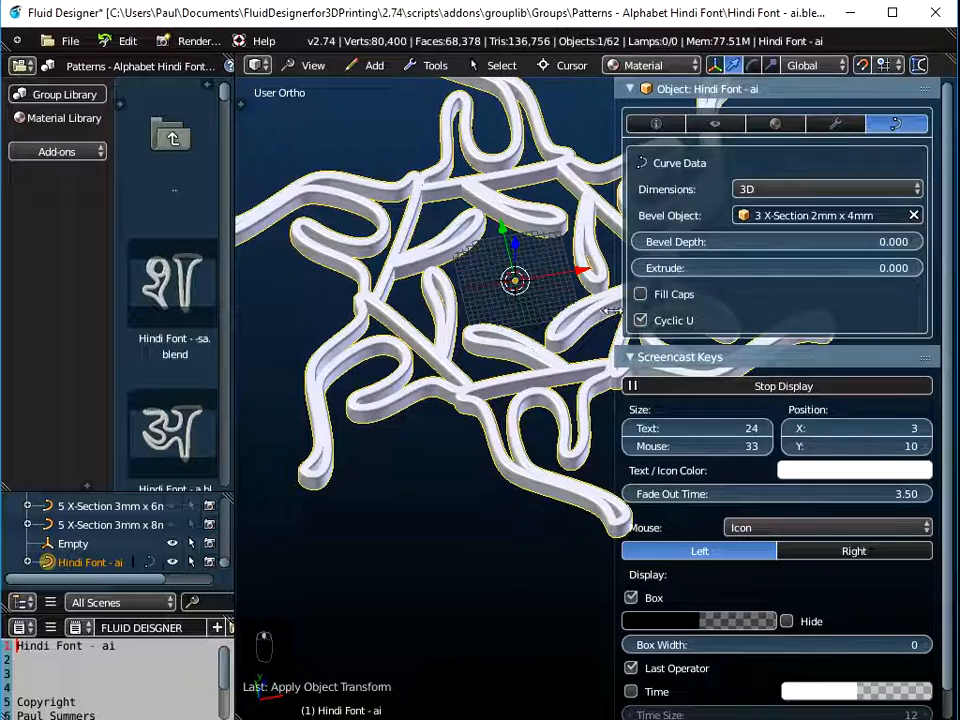
pyautogui.moveTo(648, 304); pyautogui.dragTo(709, 308)
pyautogui.scroll(-2, 636, 358)
pyautogui.moveTo(634, 384)
pyautogui.mouseDown(button='middle')
pyautogui.moveTo(627, 422)
pyautogui.moveTo(648, 391)
pyautogui.mouseUp(button='middle')
pyautogui.moveTo(658, 366); pyautogui.dragTo(662, 362, button='middle')
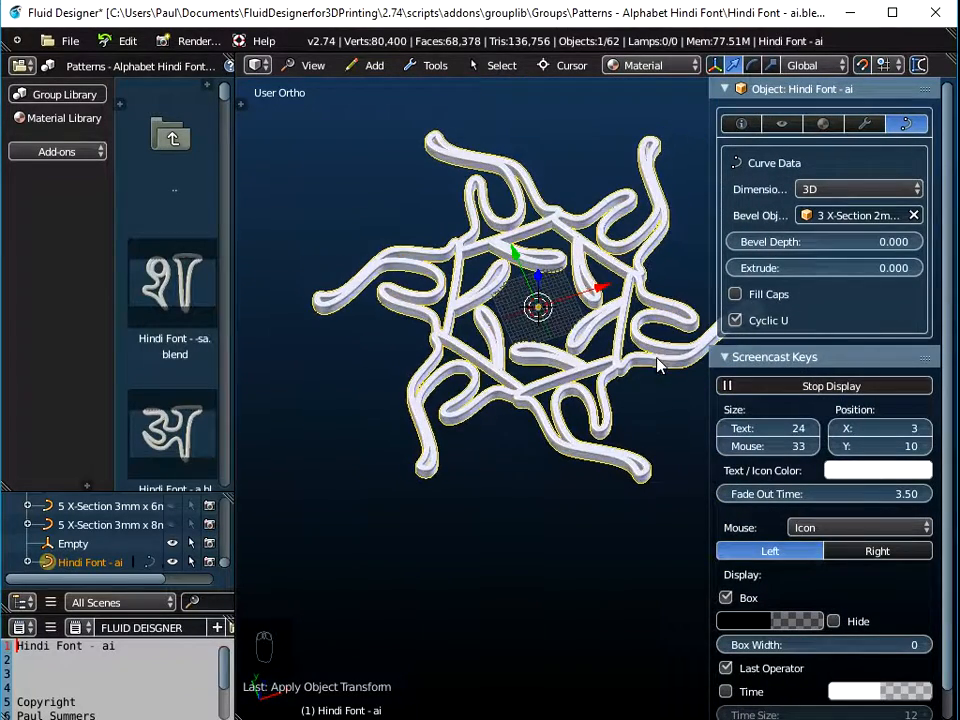
# Browse the other Hindi letter patterns in the Alphabet Hindi Font library.
pyautogui.scroll(-3, 189, 355)
pyautogui.scroll(-6, 184, 350)
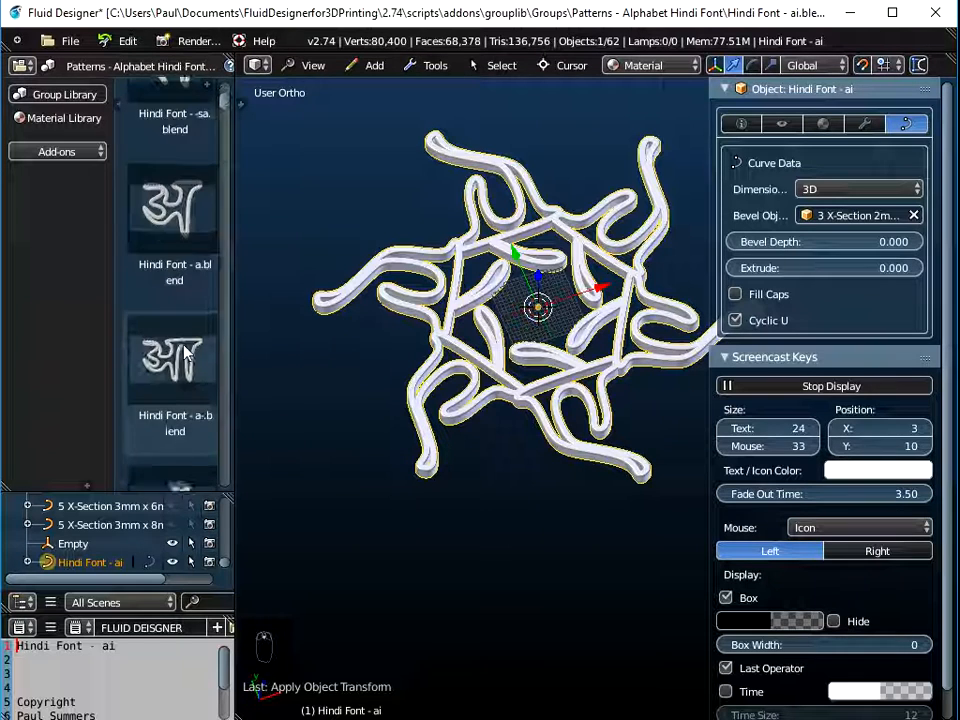
pyautogui.scroll(-5, 184, 350)
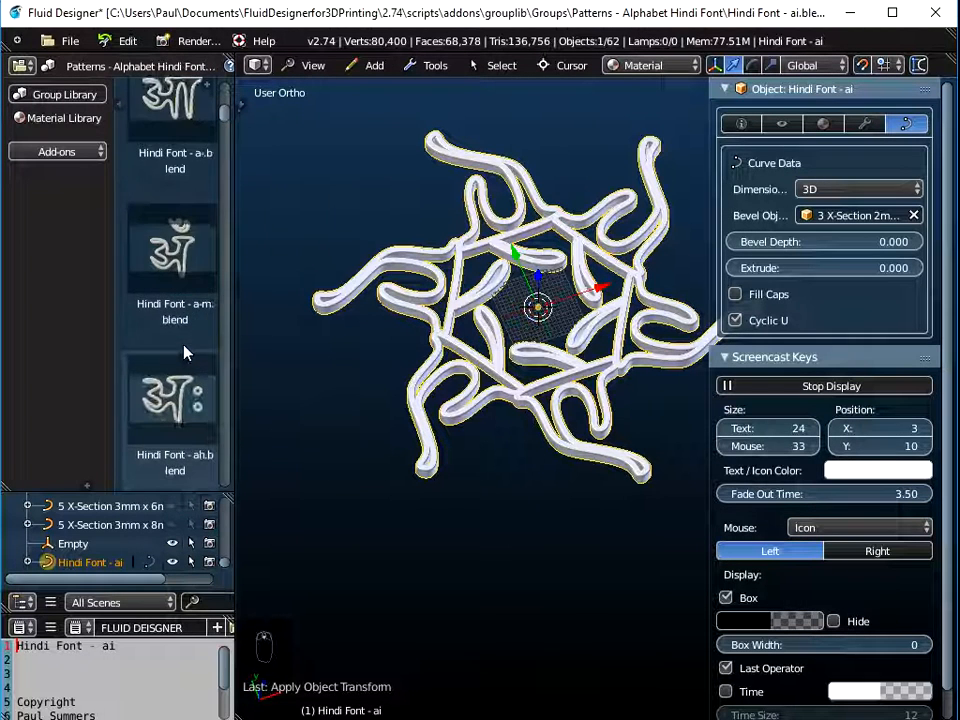
pyautogui.scroll(-3, 184, 350)
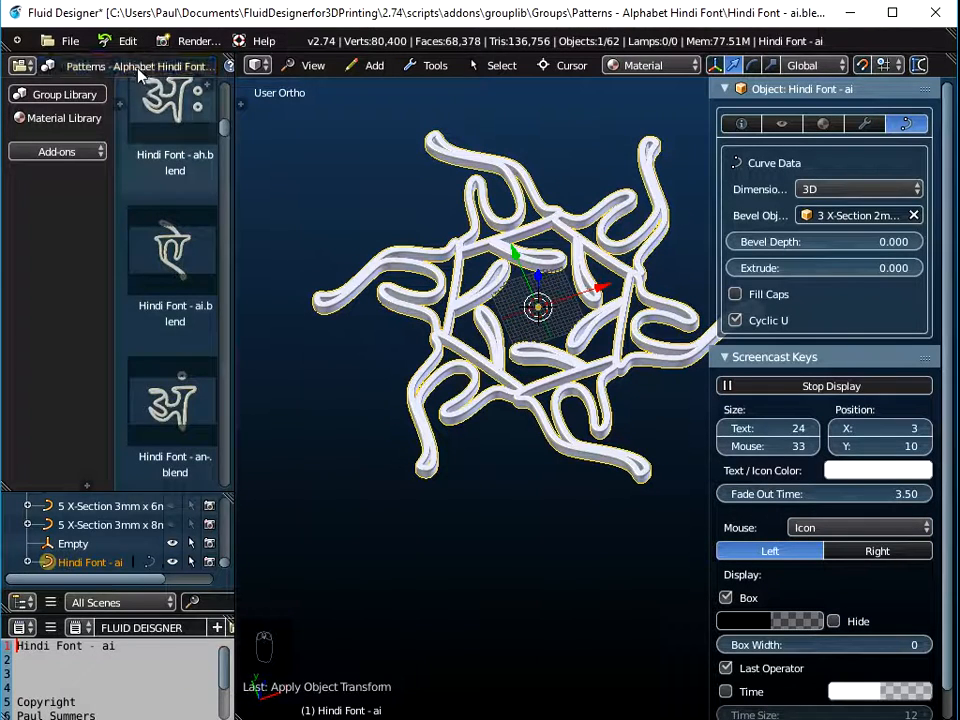
pyautogui.click(105, 64)
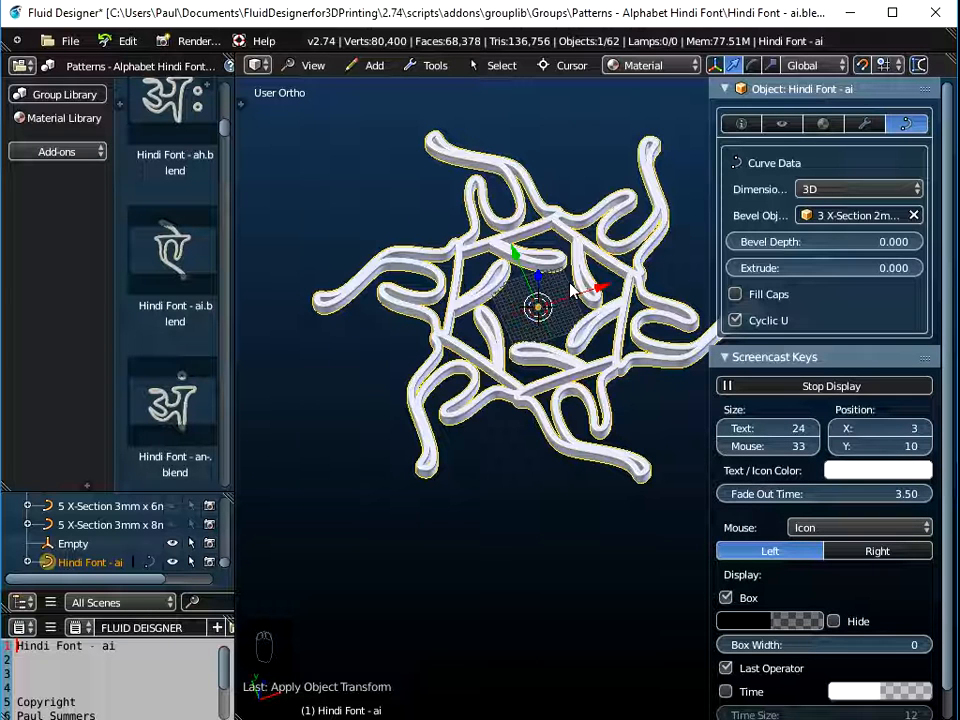
# Convert the circular pattern to a mesh, then show its modifier stack and collapse the Screencast Keys settings.
pyautogui.click(435, 65)
pyautogui.moveTo(460, 88)
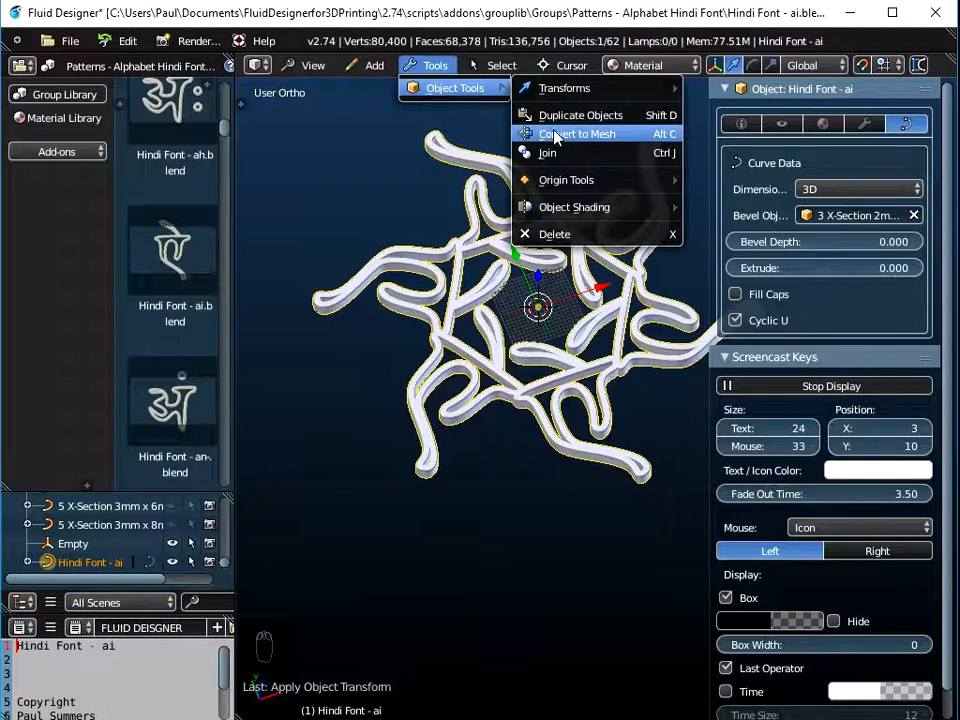
pyautogui.click(555, 138)
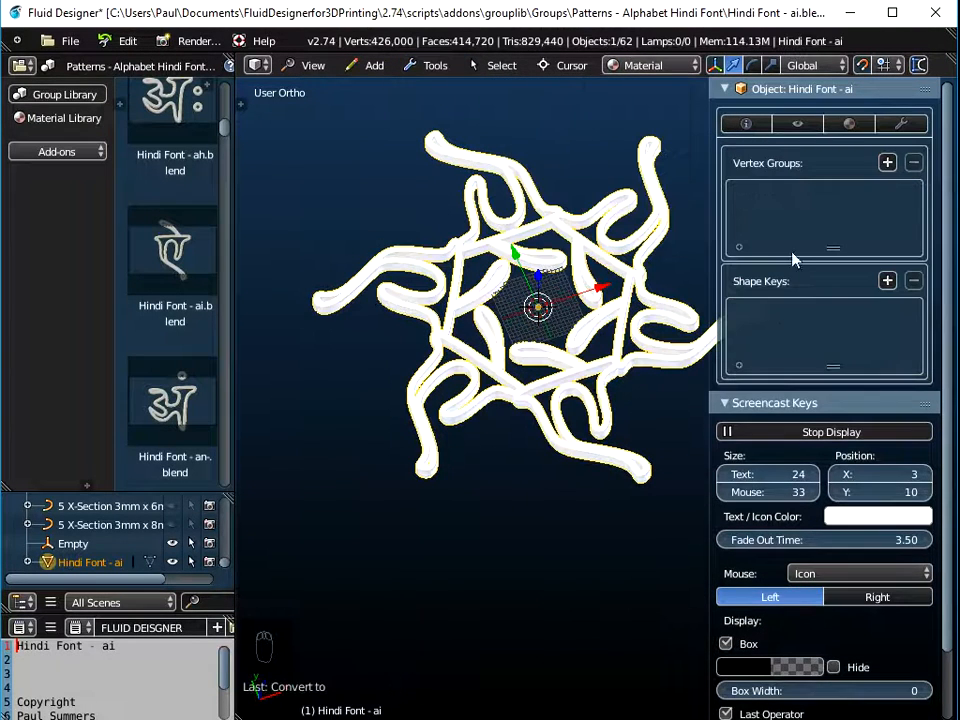
pyautogui.click(899, 125)
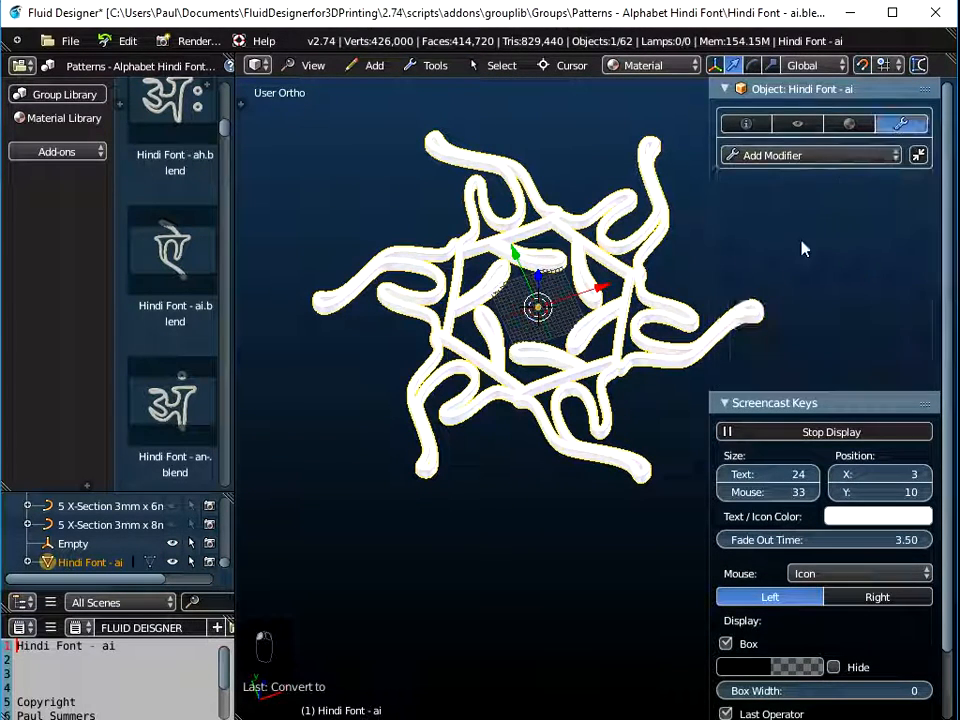
pyautogui.click(733, 189)
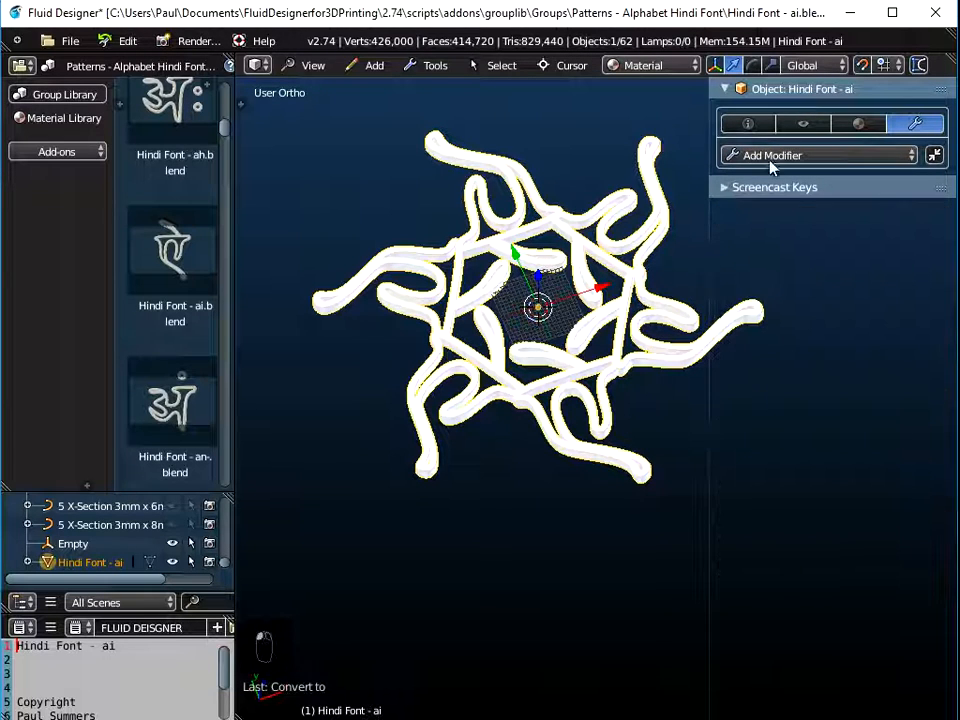
# Inspect the mesh pattern in 3D and switch to the image viewer to examine the rendered jewellery patterns.
pyautogui.moveTo(560, 354); pyautogui.dragTo(537, 398, button='middle')
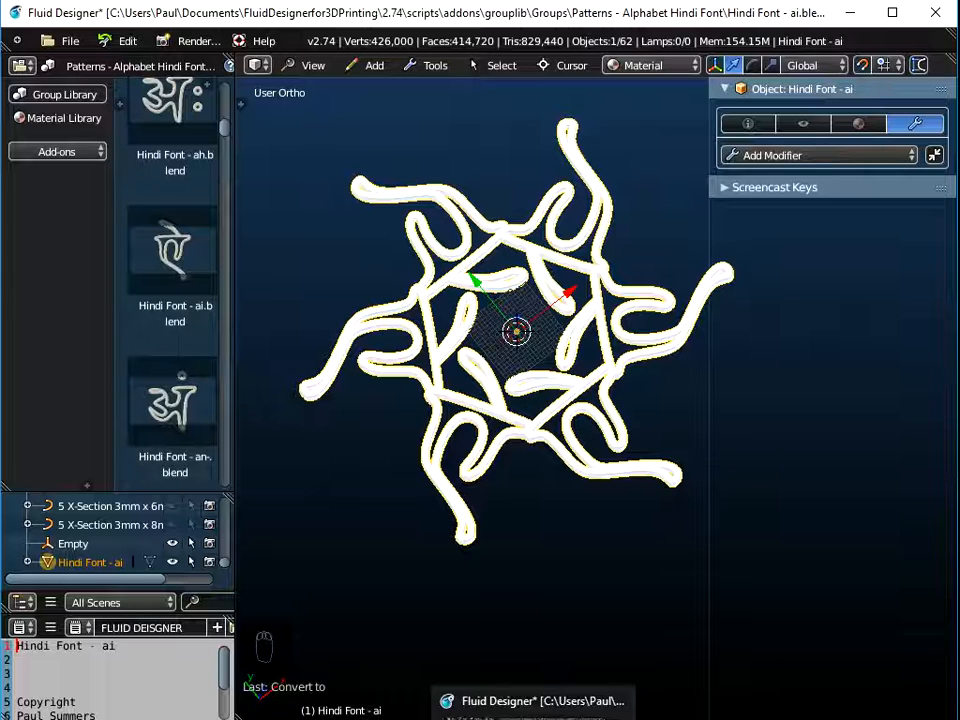
pyautogui.click(487, 717)
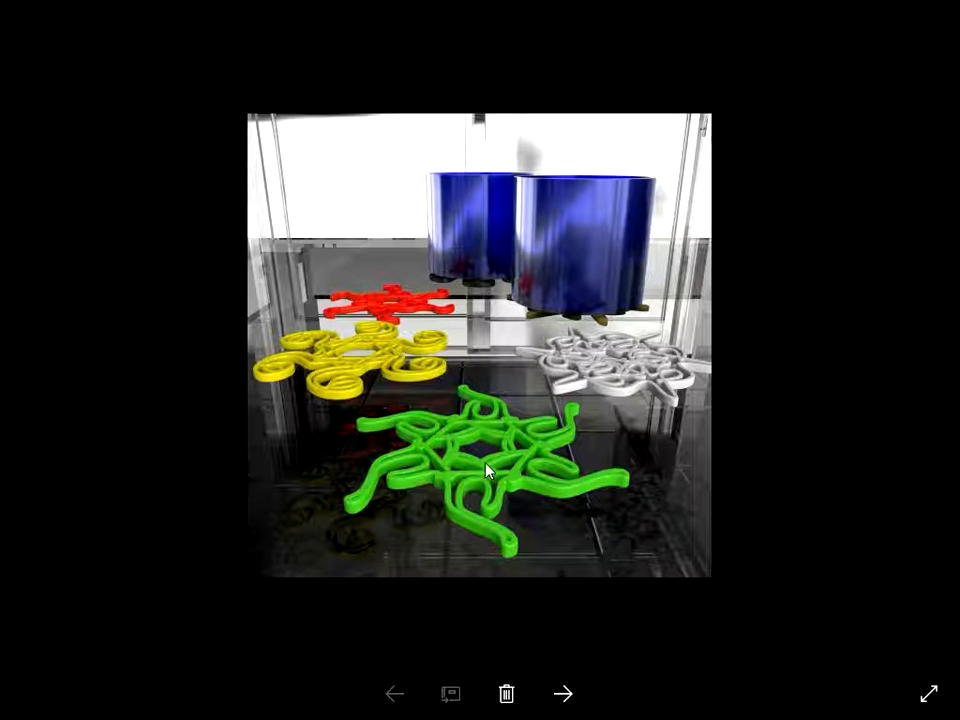